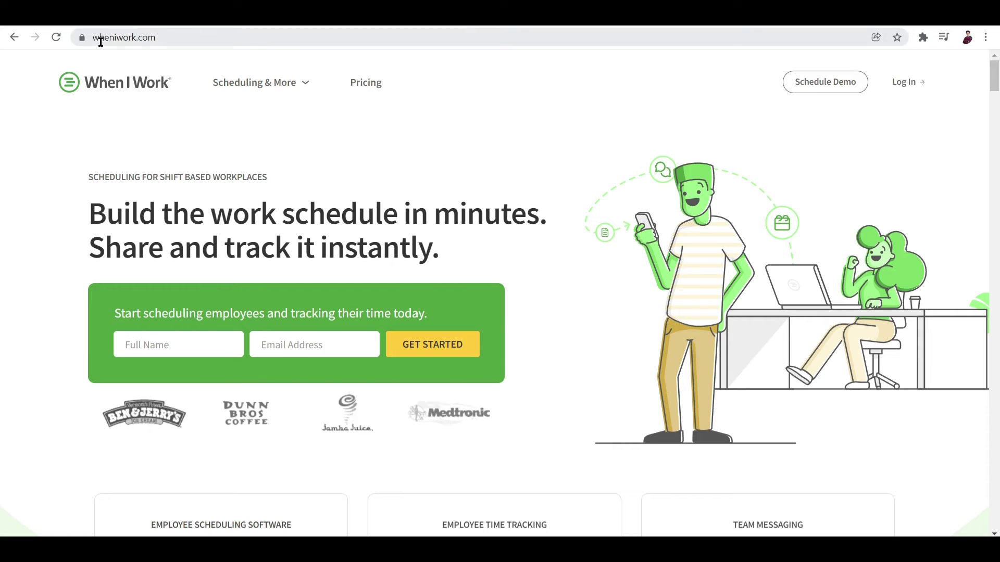
Look over the When I Work sign-up page and its web address
drag(94, 38, 151, 43)
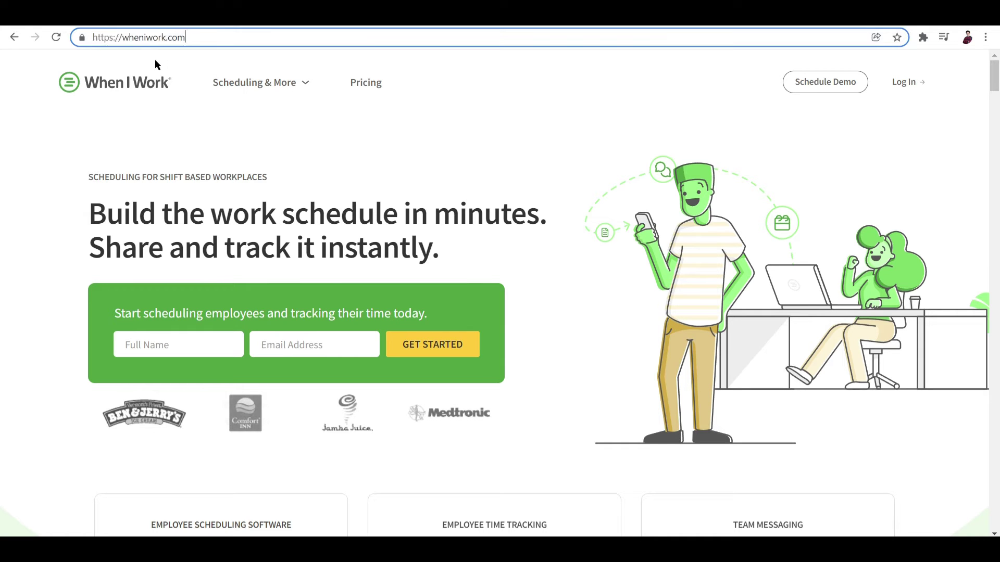
click(147, 60)
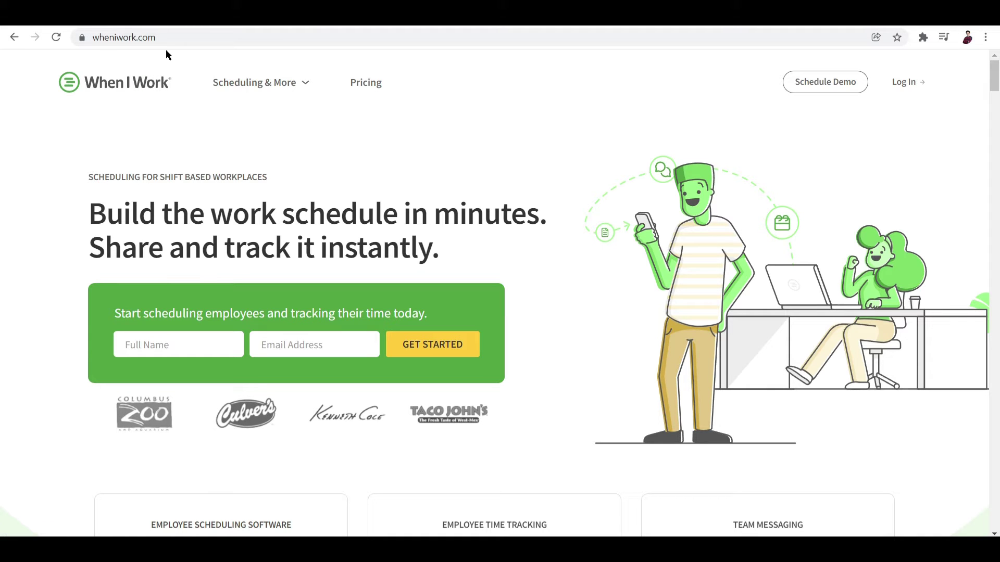
scroll(447, 290, down, 2)
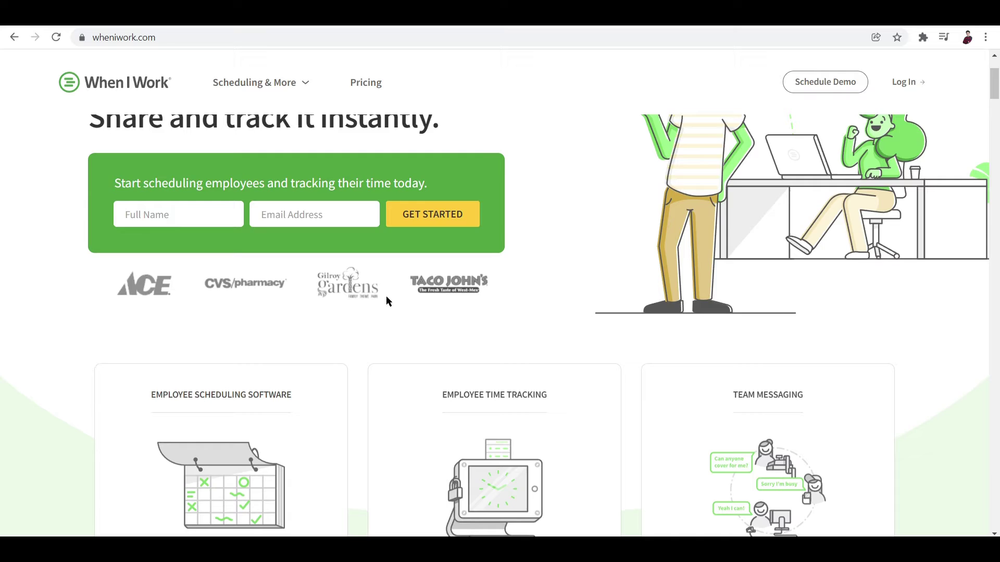
scroll(387, 299, up, 2)
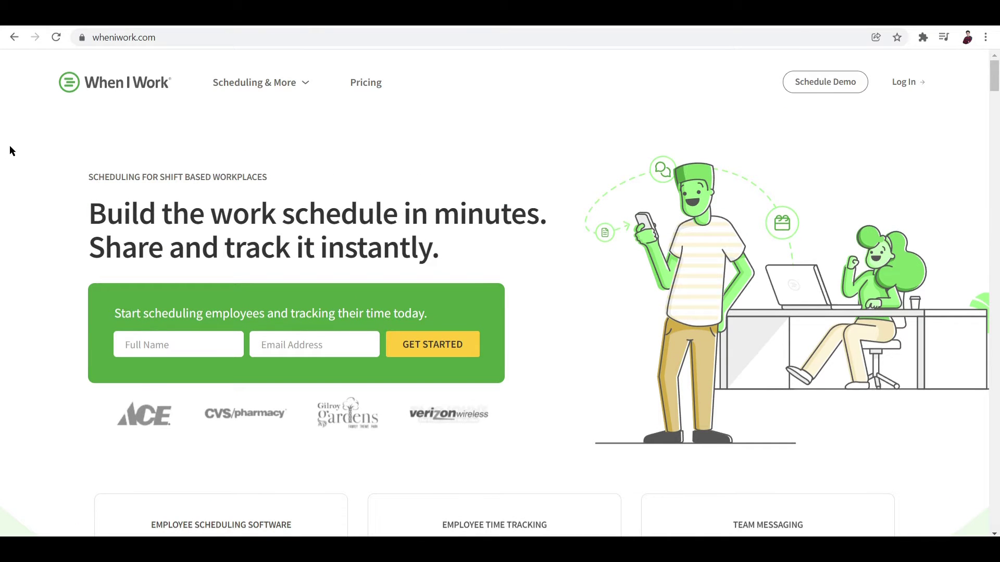
scroll(587, 204, down, 3)
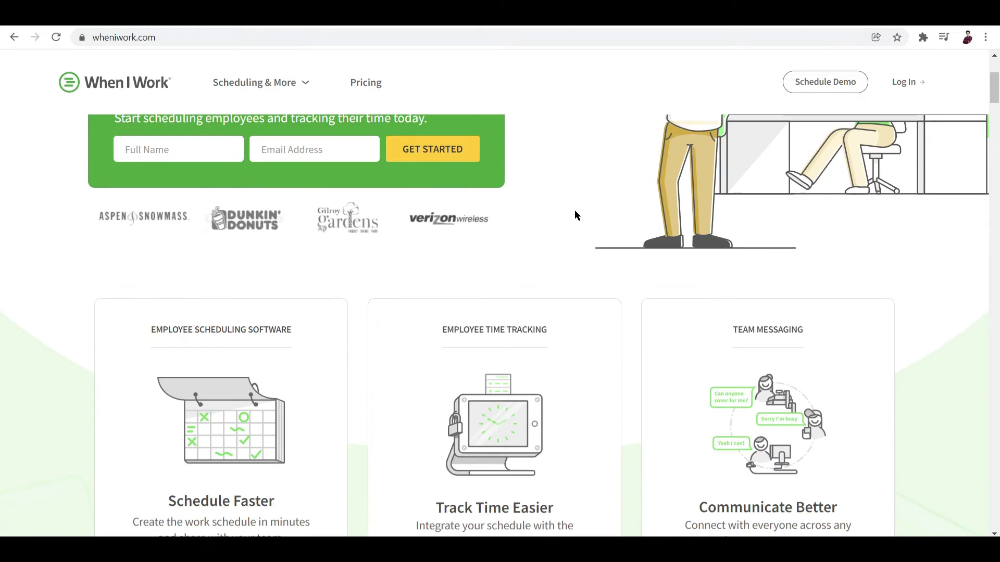
scroll(403, 251, down, 3)
scroll(389, 255, up, 6)
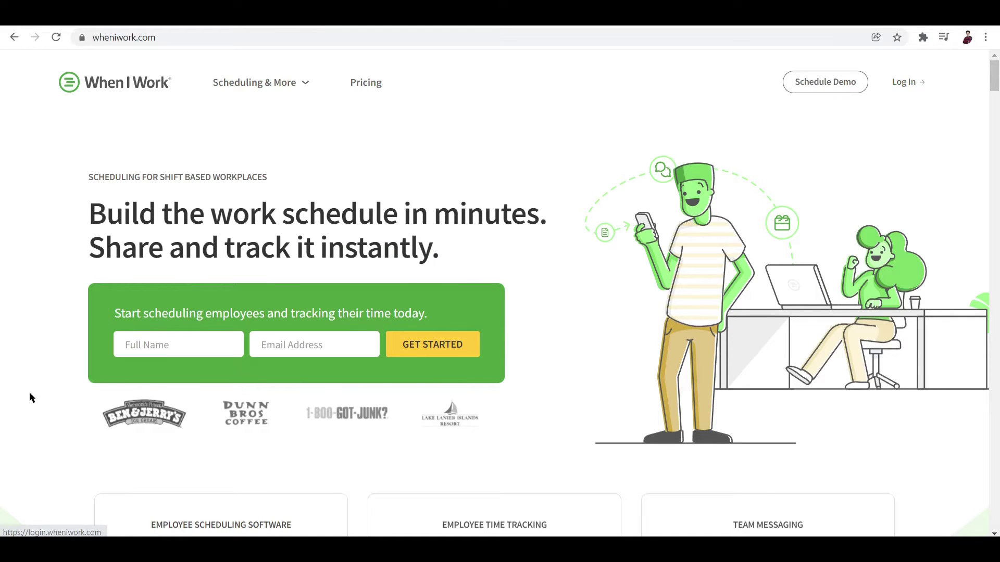
Enter the owner's full name and saved e-mail address, then start the free sign-up
click(215, 347)
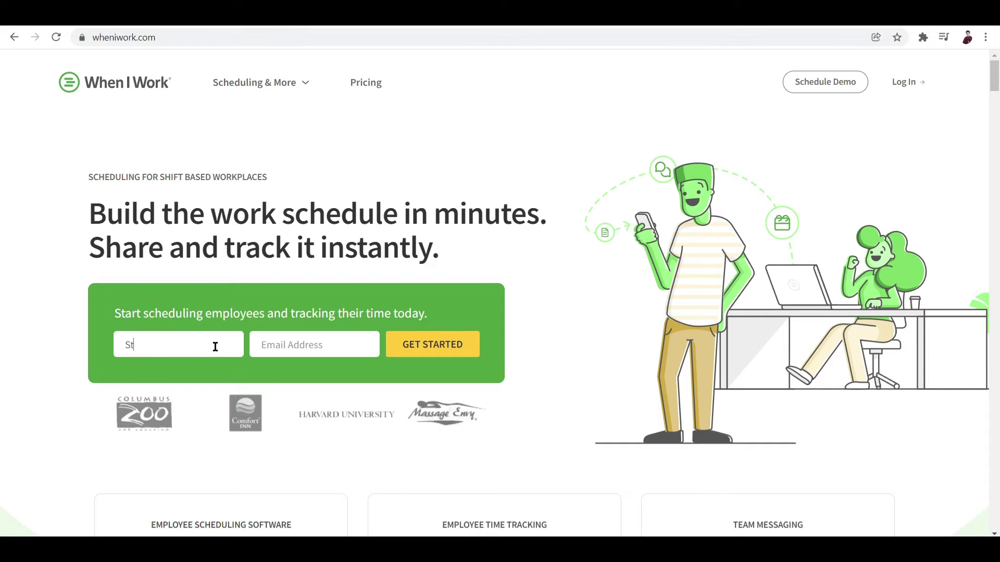
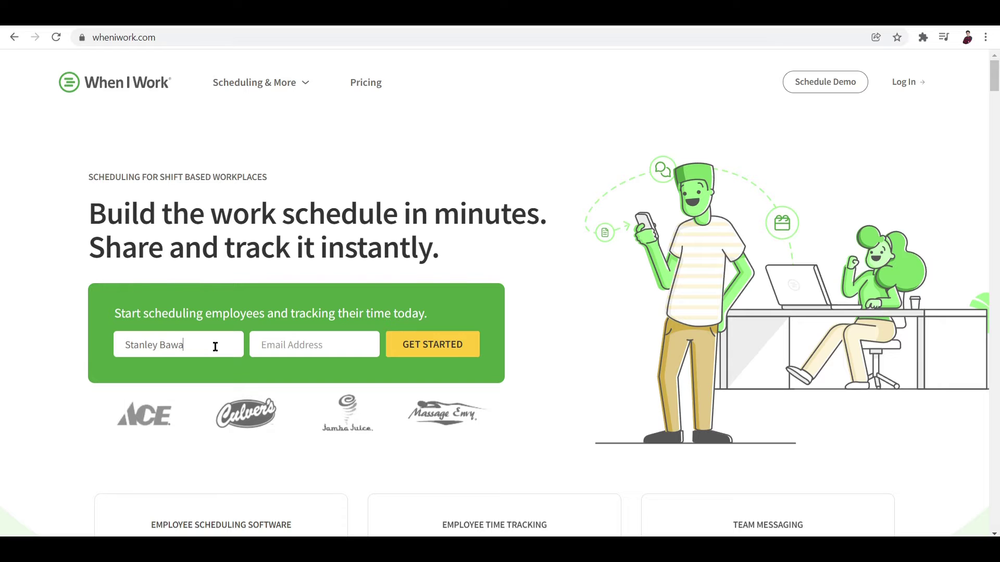
click(266, 346)
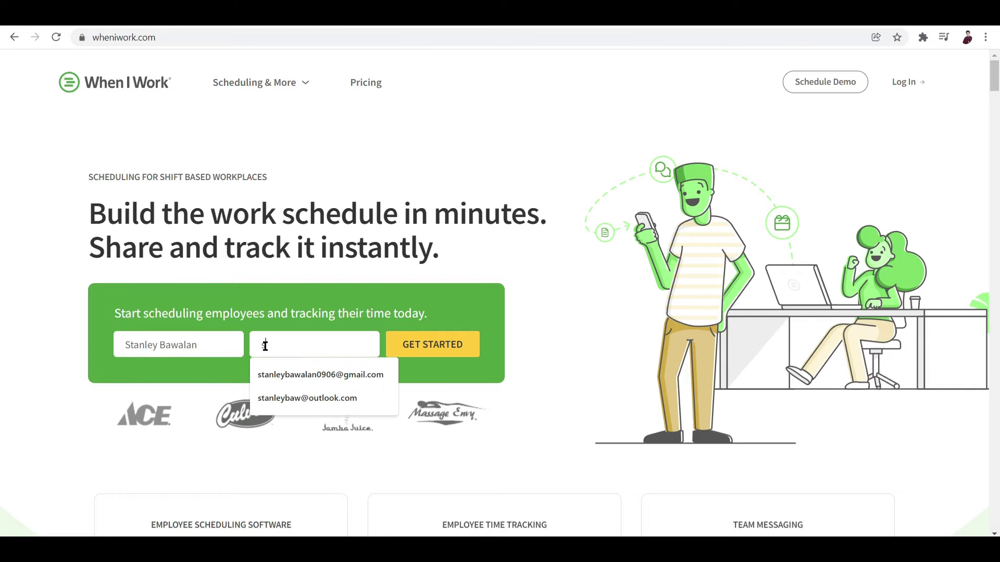
click(305, 370)
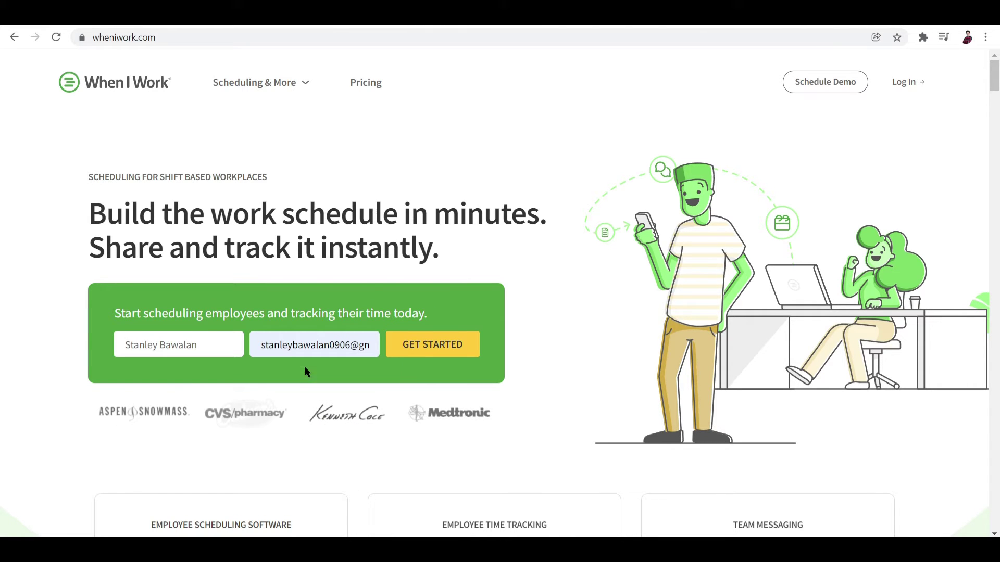
click(452, 345)
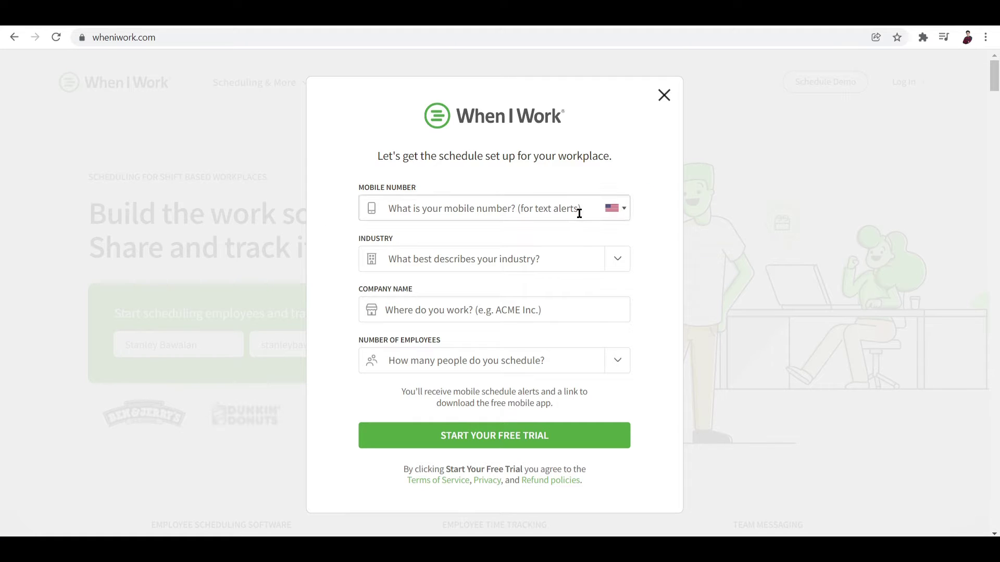
Choose the Philippines country code and fill in the saved mobile number
click(620, 215)
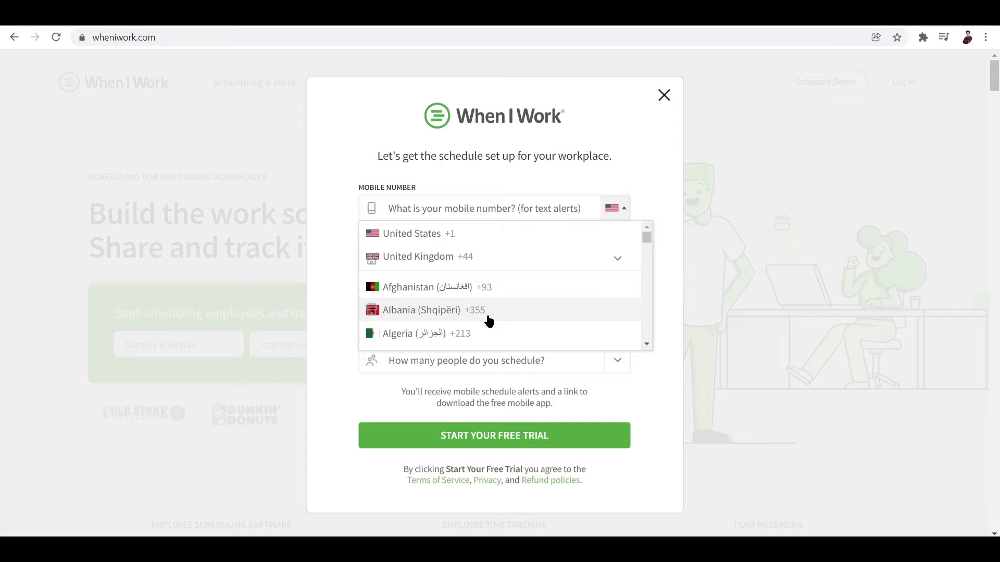
scroll(488, 321, down, 15)
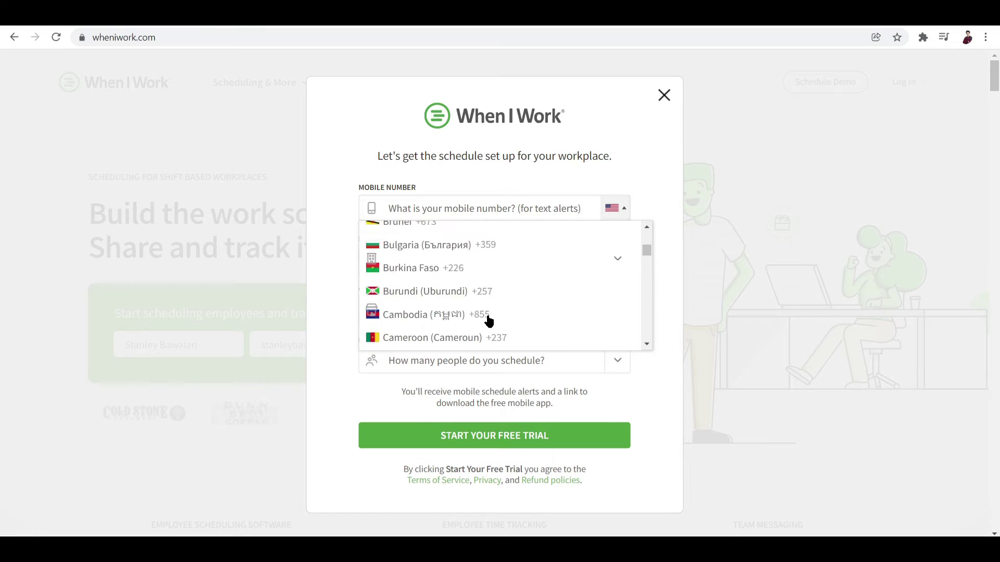
scroll(488, 321, down, 20)
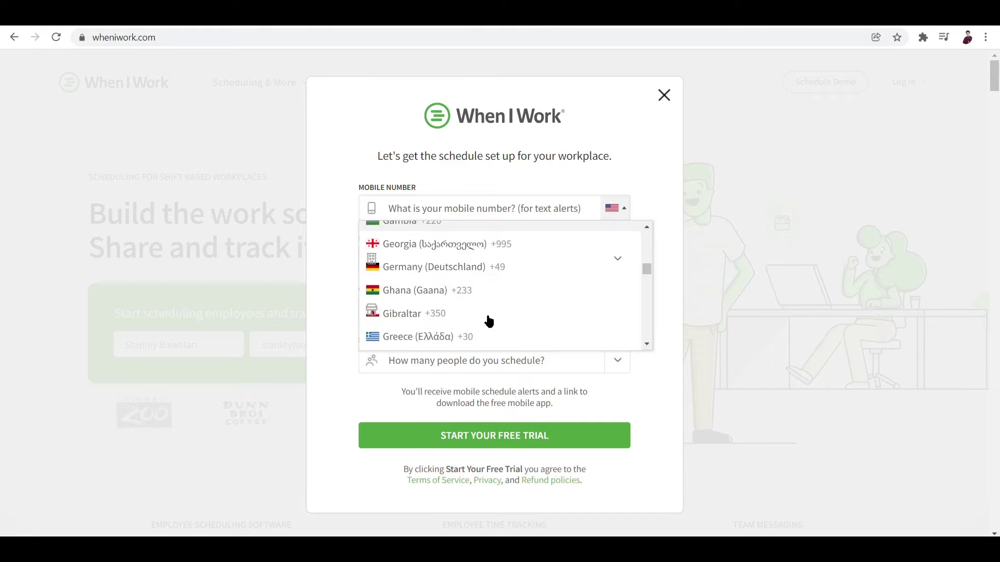
scroll(488, 321, down, 20)
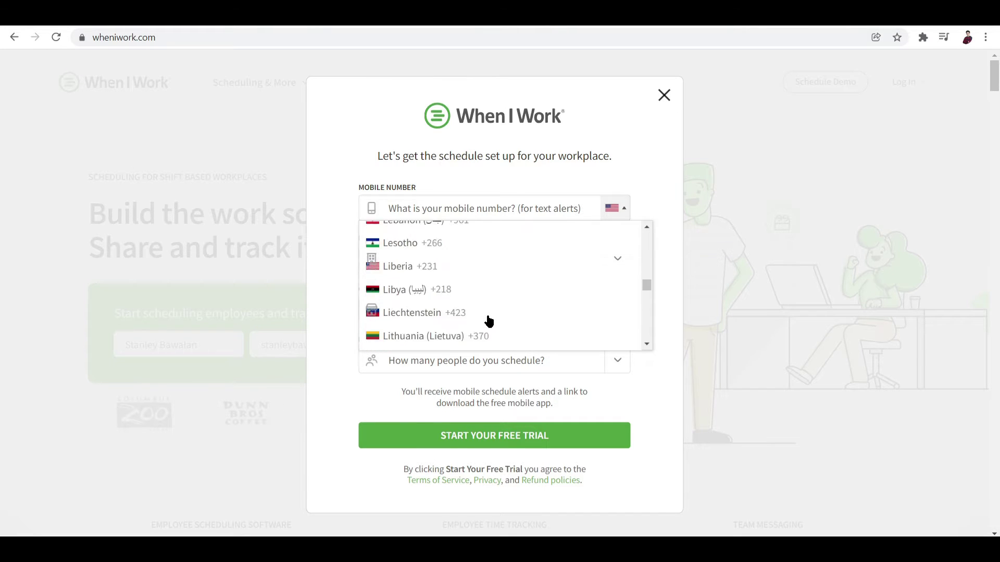
scroll(488, 322, down, 20)
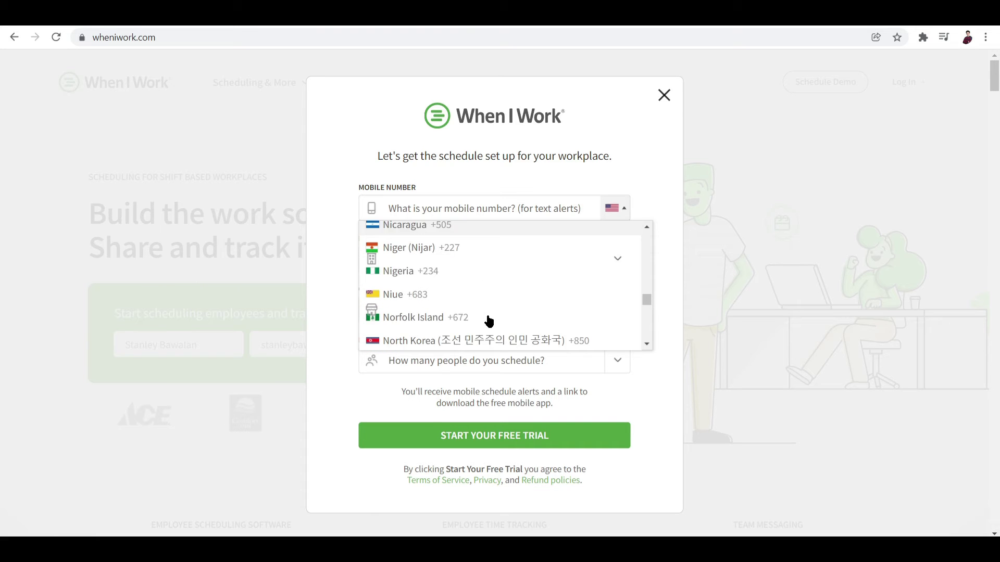
scroll(488, 322, down, 10)
scroll(488, 321, up, 6)
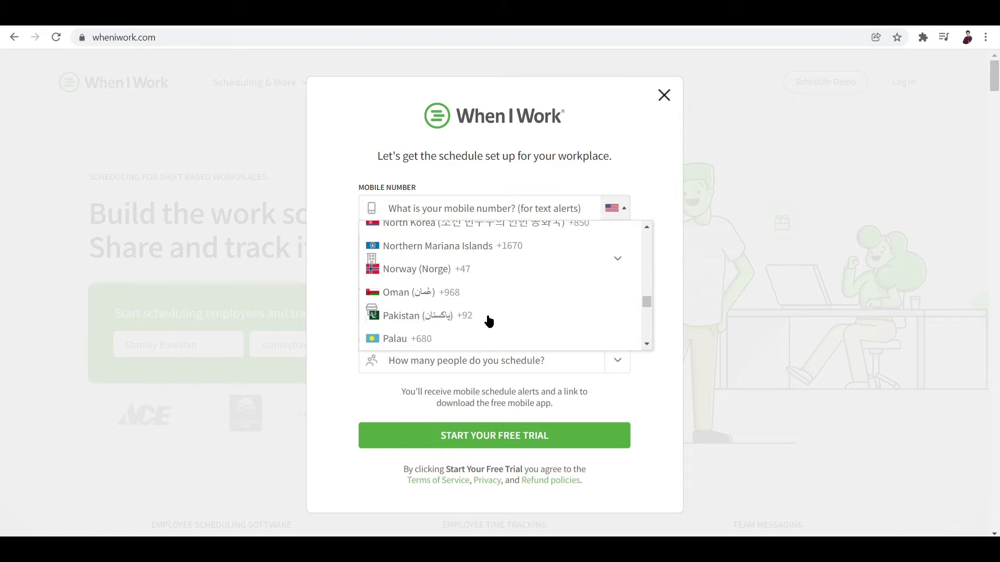
scroll(488, 321, up, 2)
scroll(489, 322, down, 10)
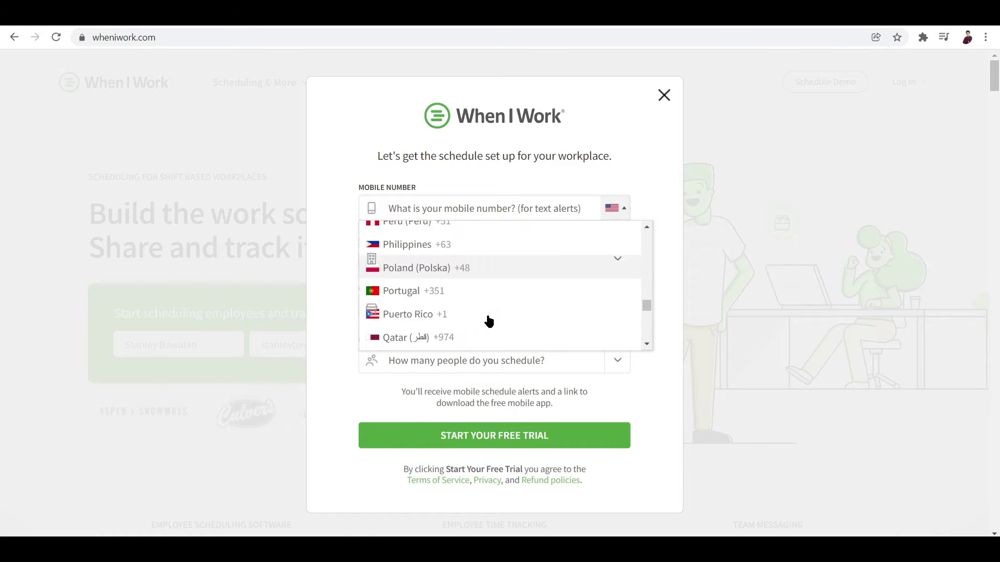
click(410, 233)
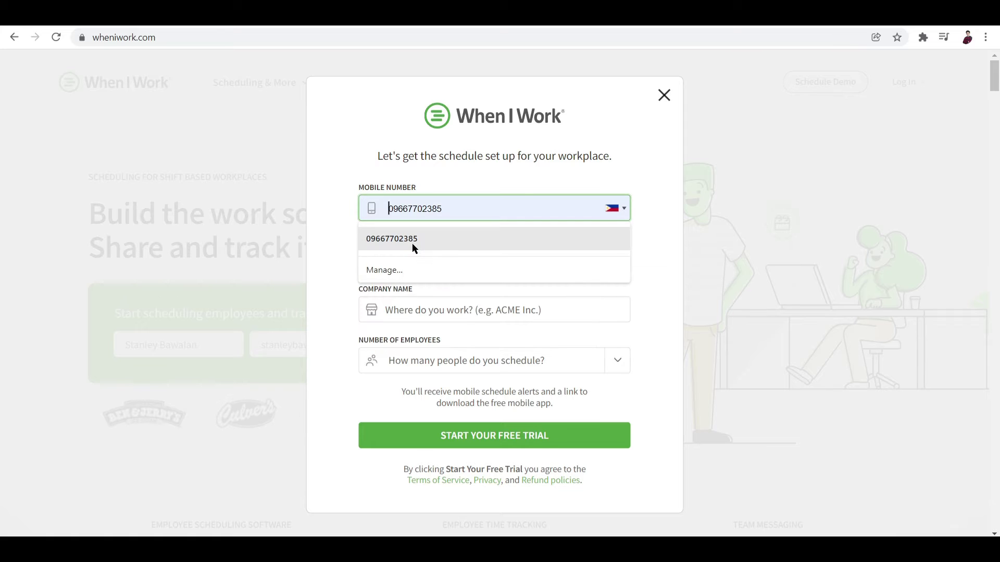
click(411, 238)
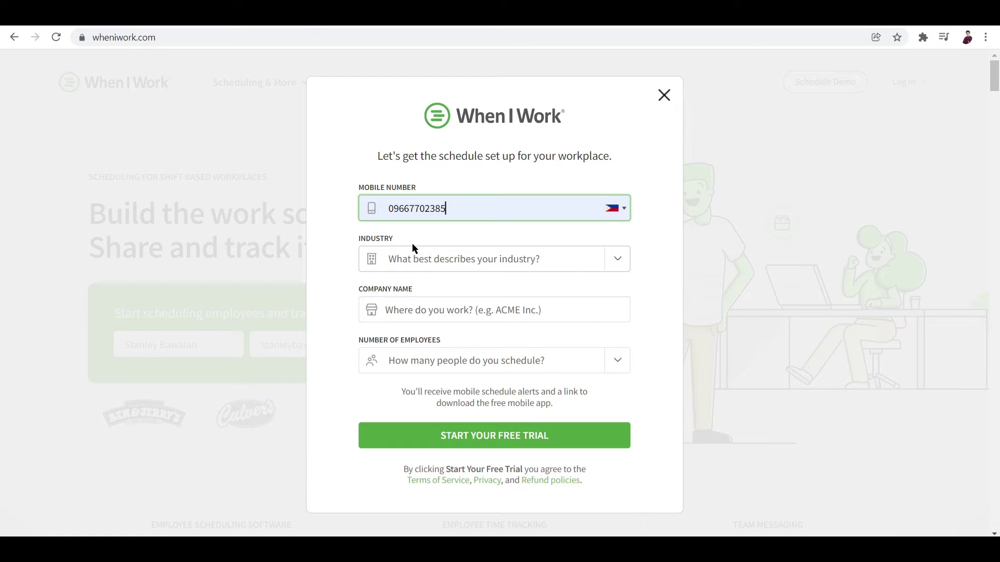
click(592, 265)
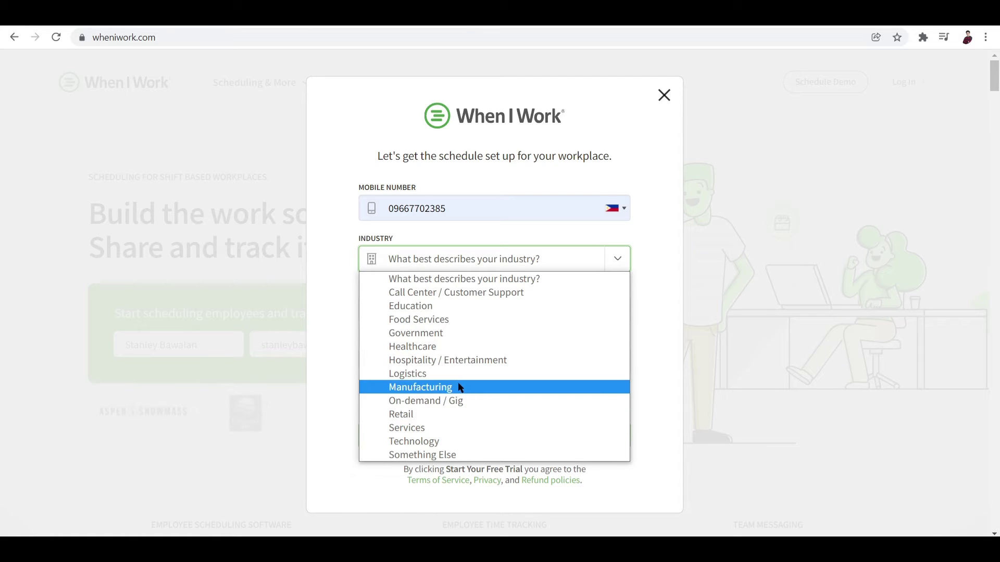
Set industry Food Services, company Yolk, 6 - 10 employees, and drop the mobile number's leading zero
click(437, 323)
click(493, 302)
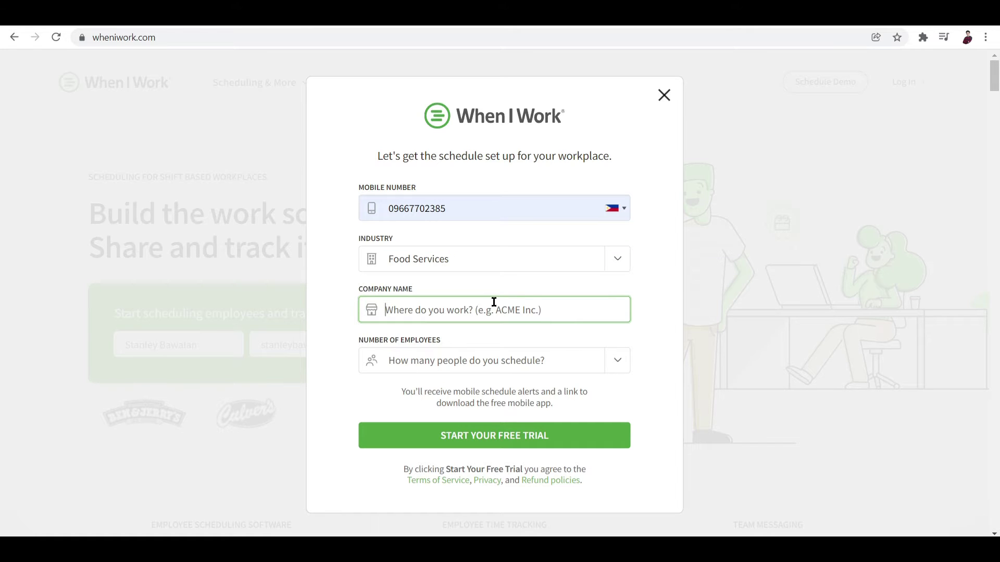
text(Yolk)
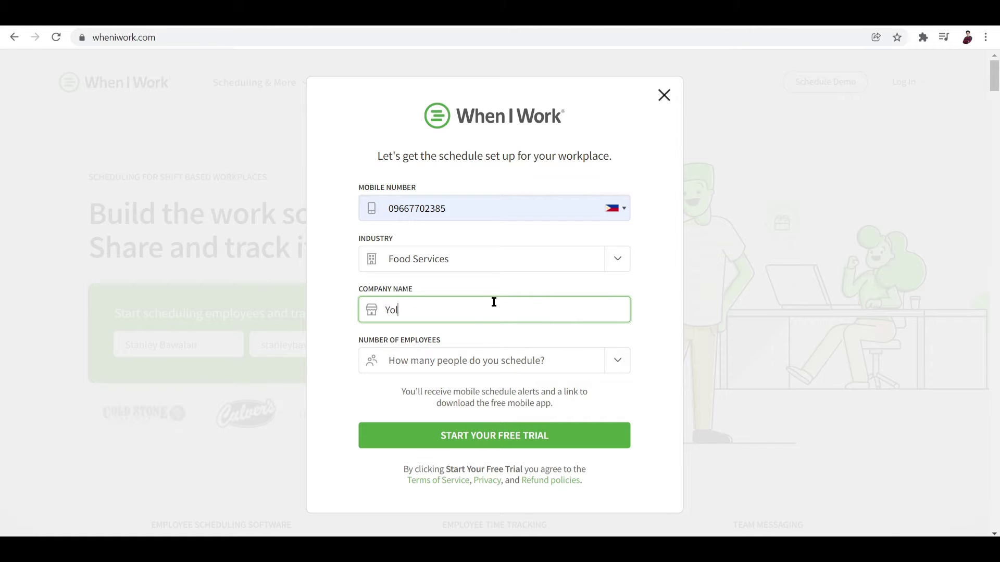
click(553, 347)
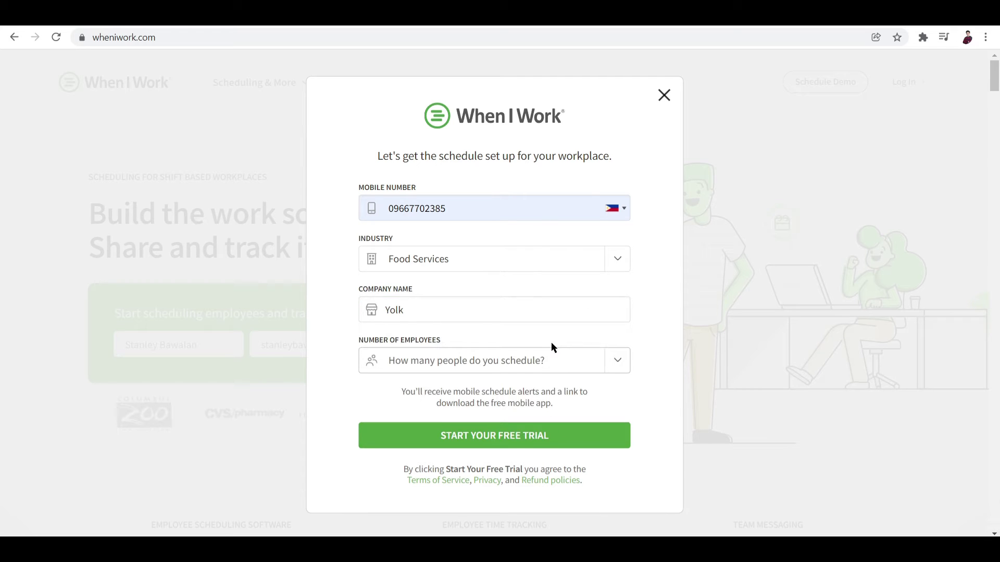
click(543, 363)
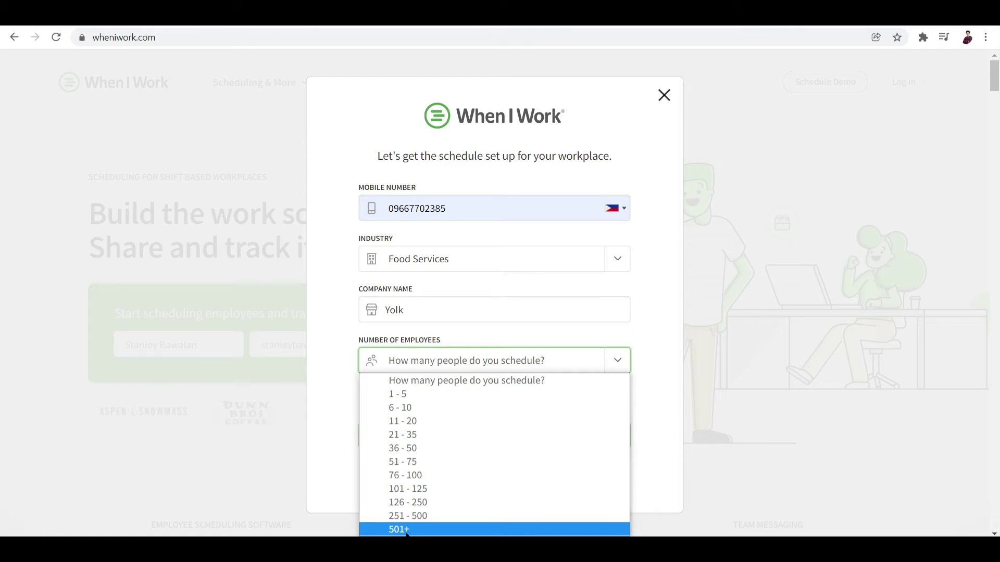
click(410, 411)
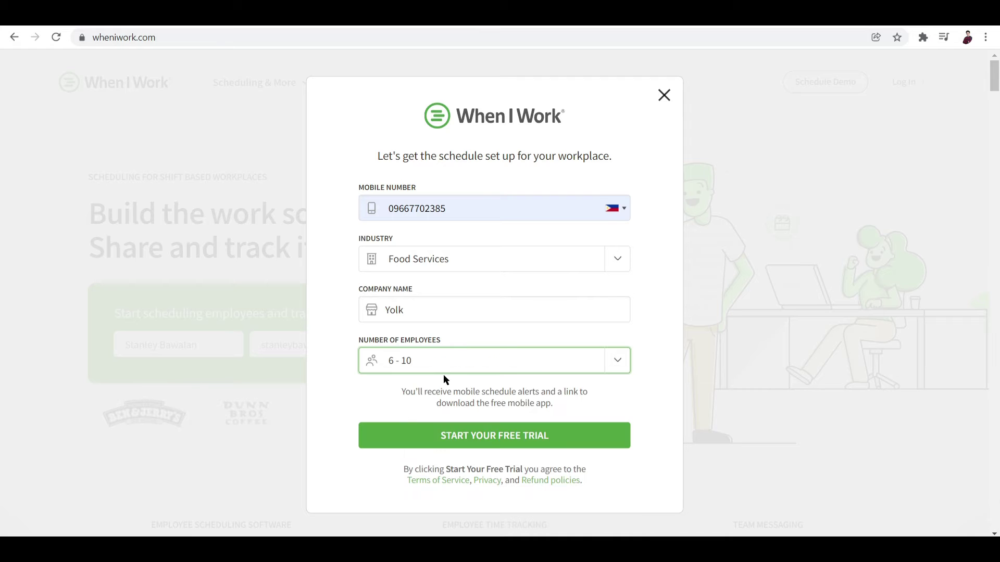
click(501, 442)
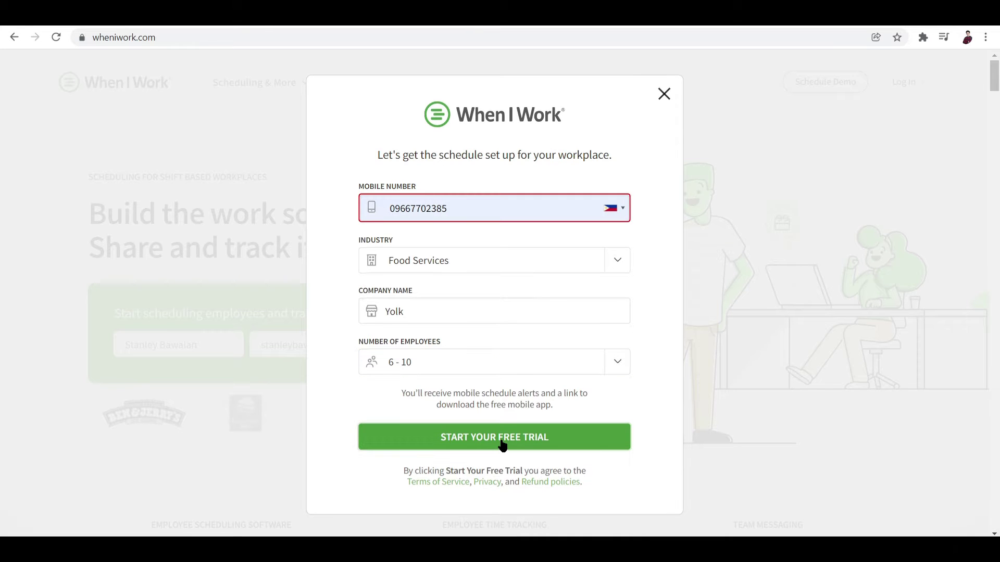
click(395, 214)
key(BackSpace)
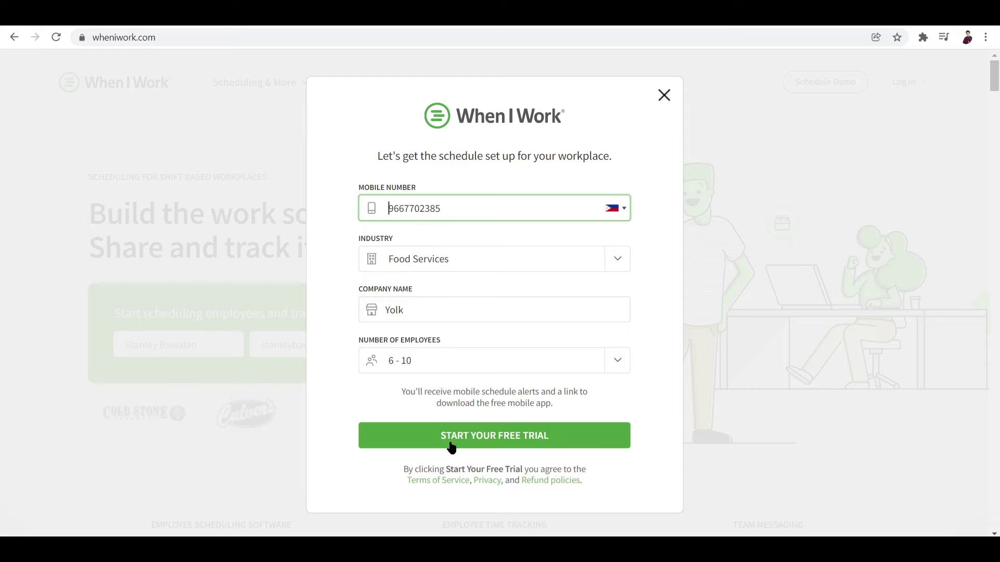
Start the free trial and set the browser's suggested password as the new password
click(448, 440)
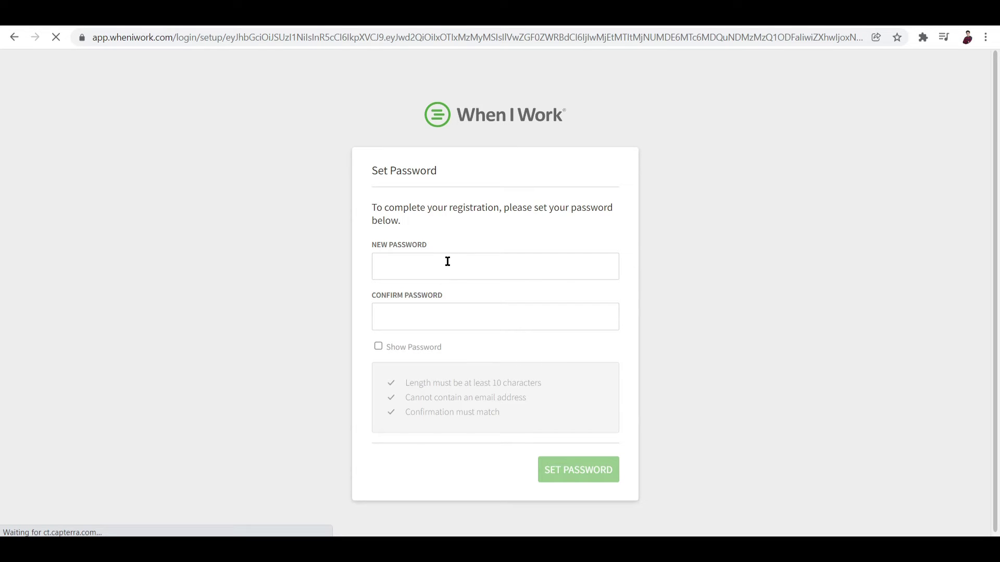
click(426, 269)
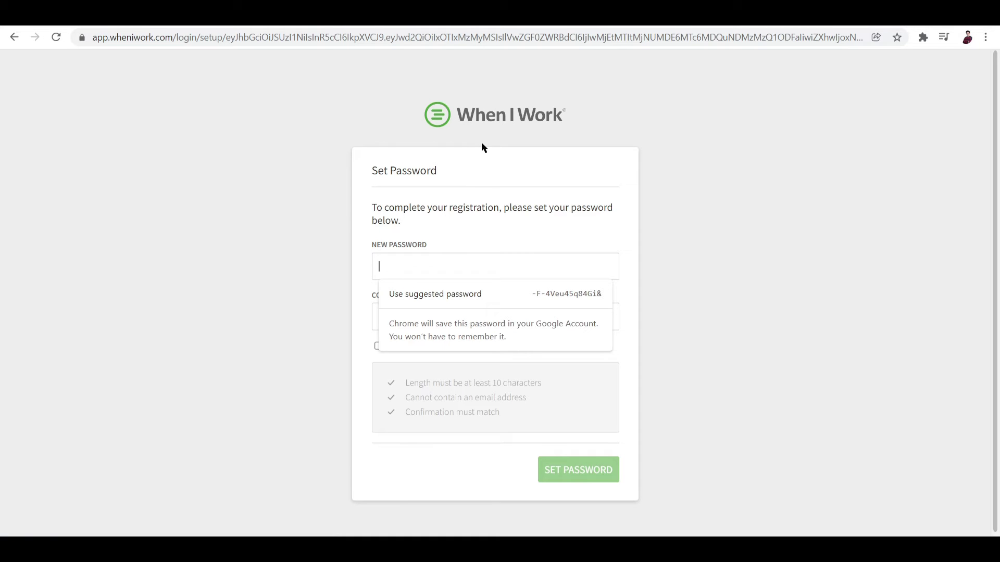
click(436, 296)
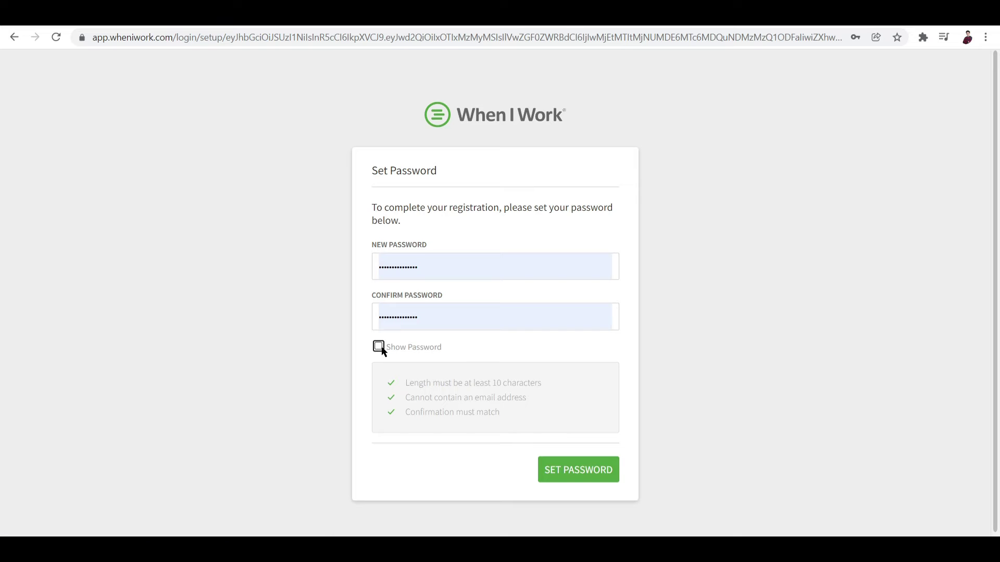
click(569, 478)
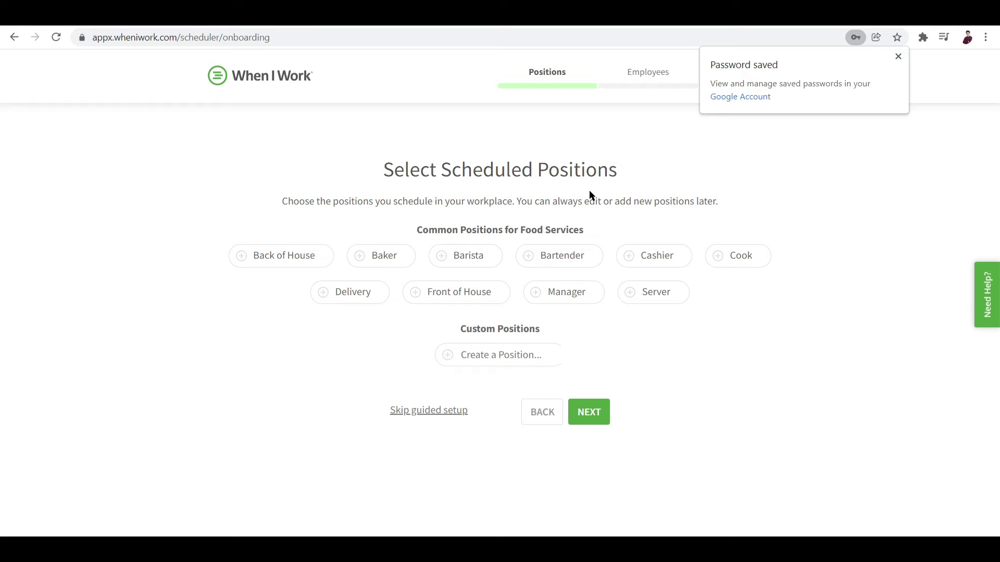
Select Front of House as a scheduled position
click(415, 293)
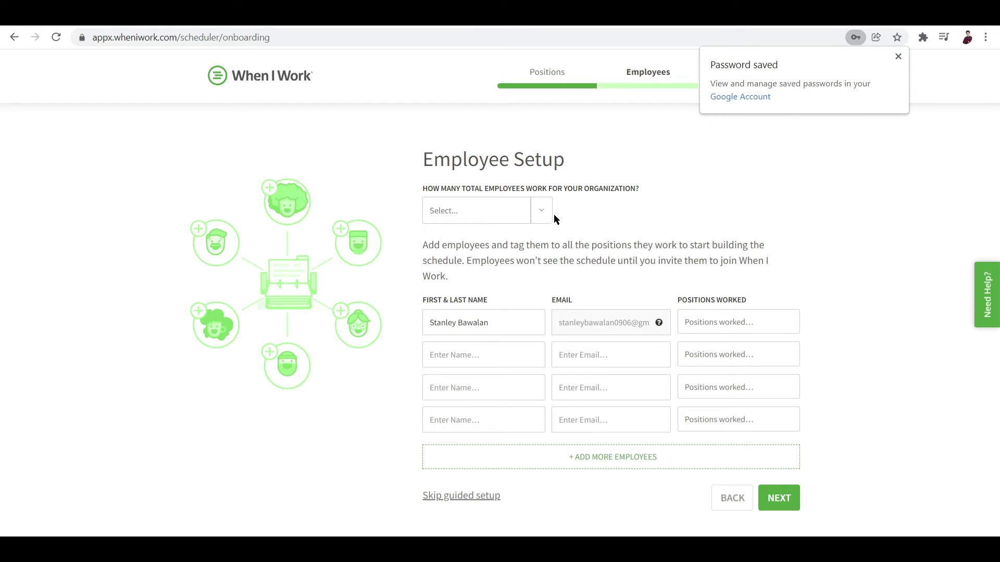
Set the organization size to 1-49 and enter the second employee's name and e-mail
click(540, 209)
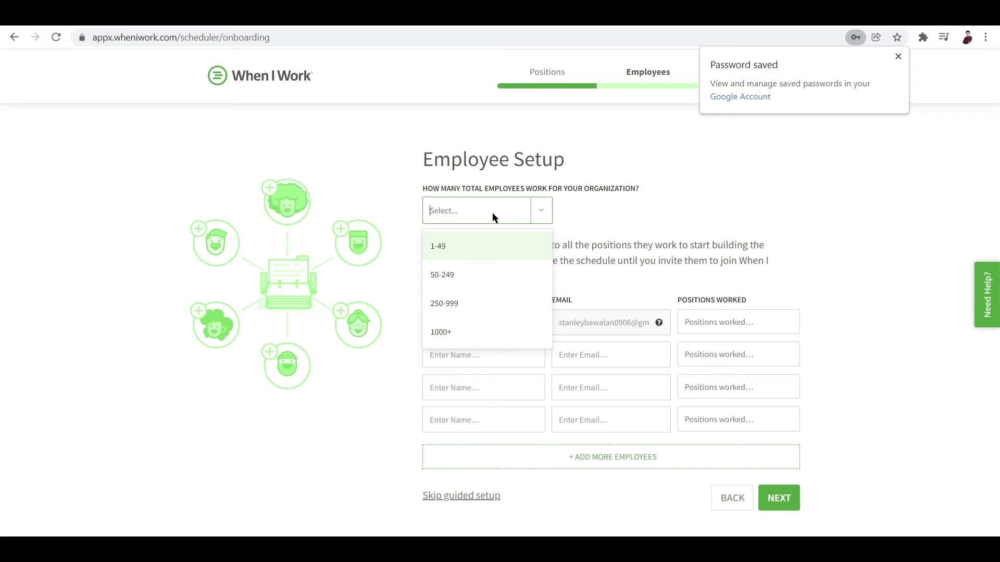
click(462, 246)
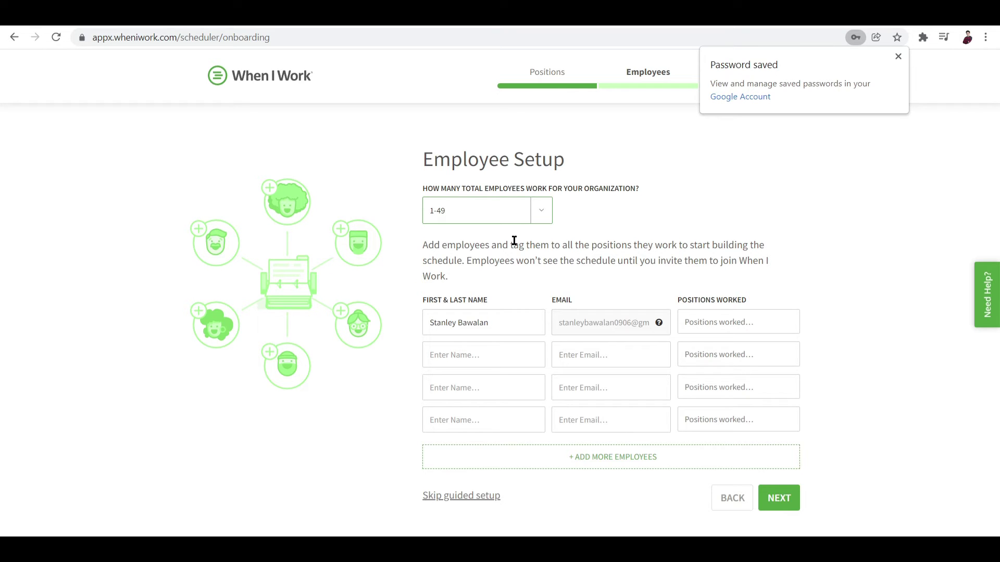
click(495, 351)
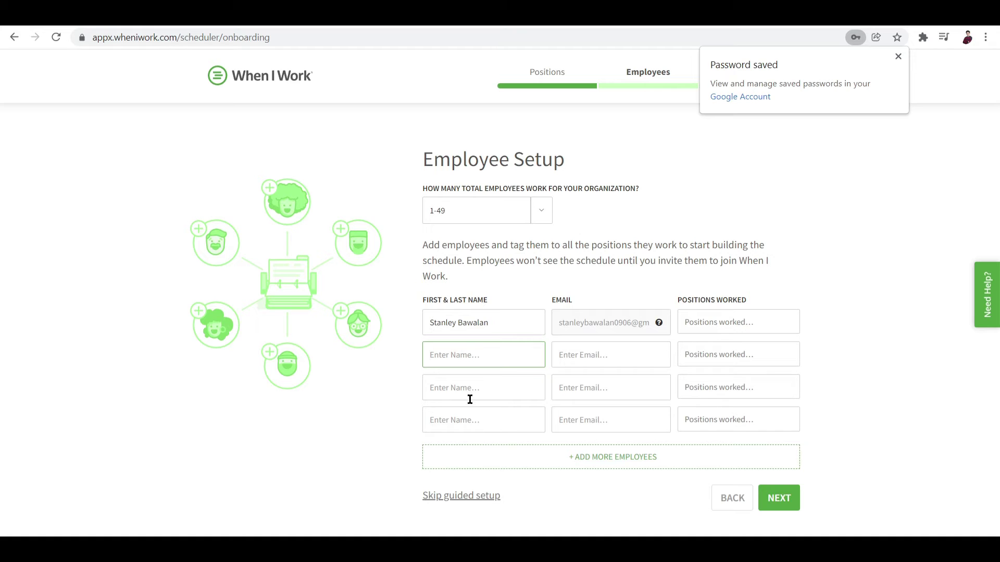
click(484, 385)
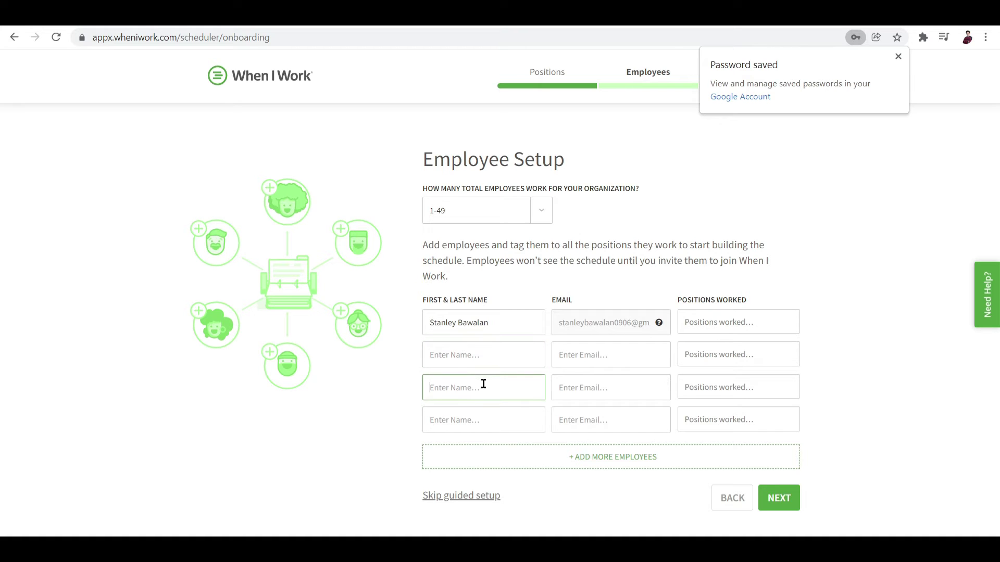
click(717, 354)
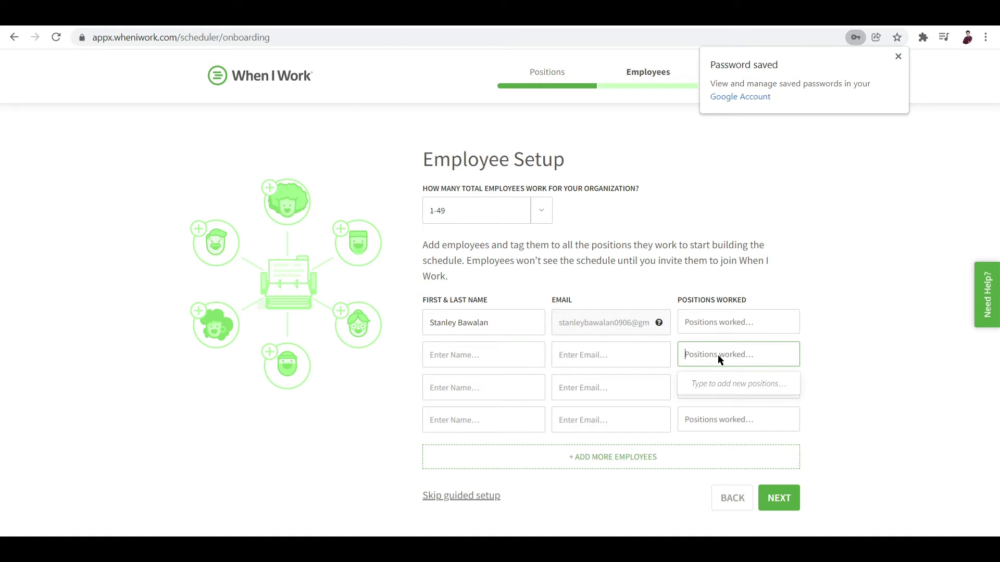
click(480, 348)
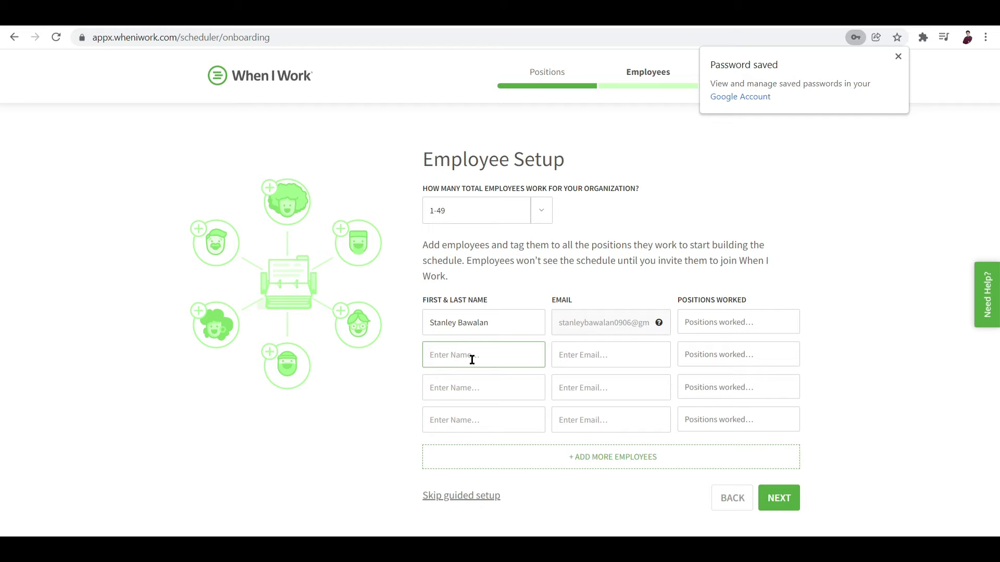
text(M)
key(BackSpace)
click(614, 360)
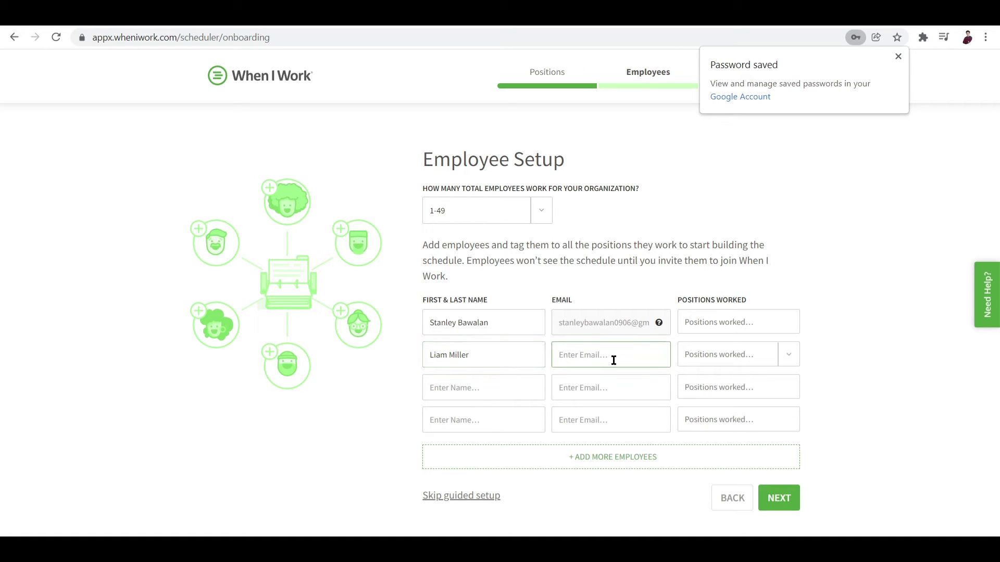
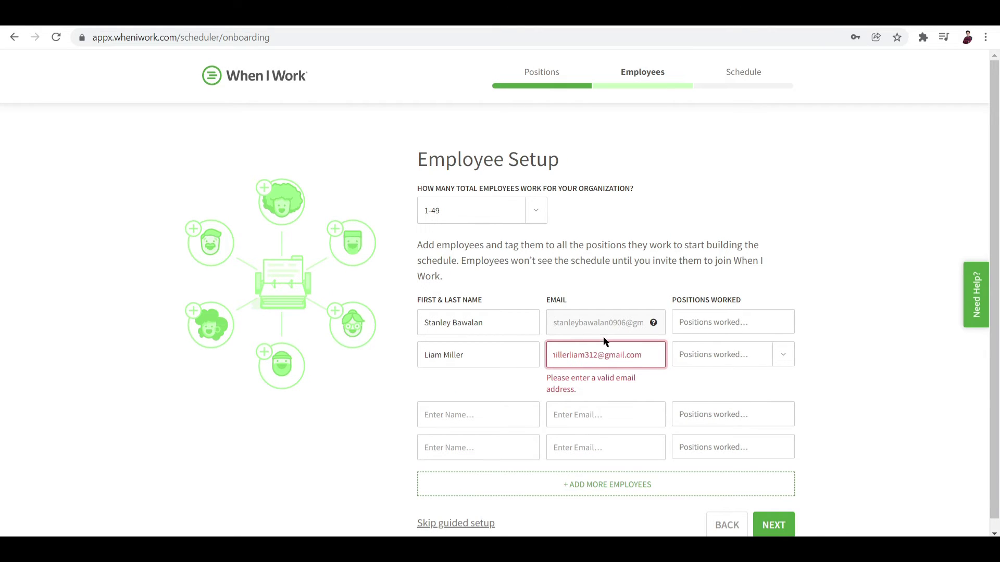
Assign Front of House to the second employee and enter Manager as the owner's position
click(742, 356)
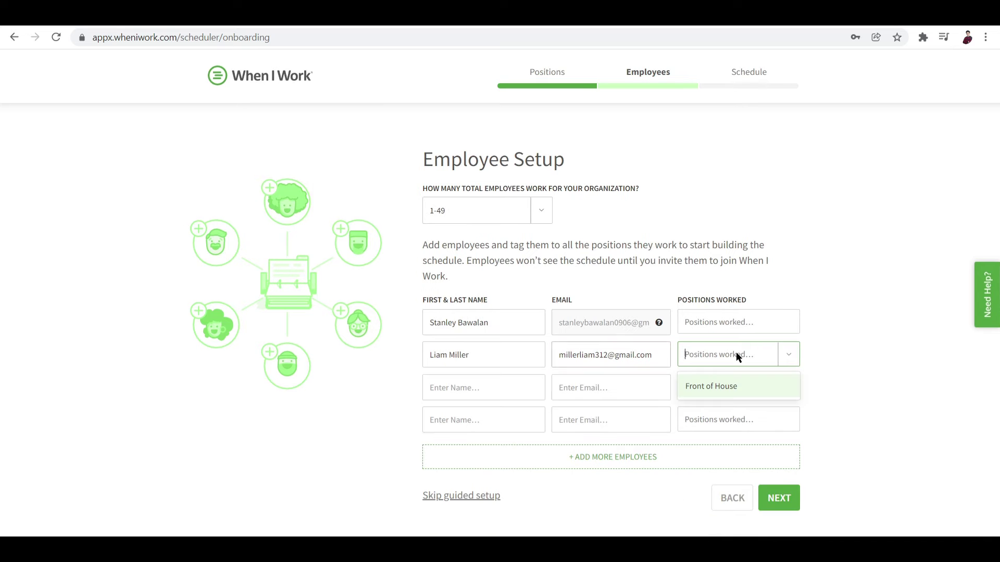
click(787, 347)
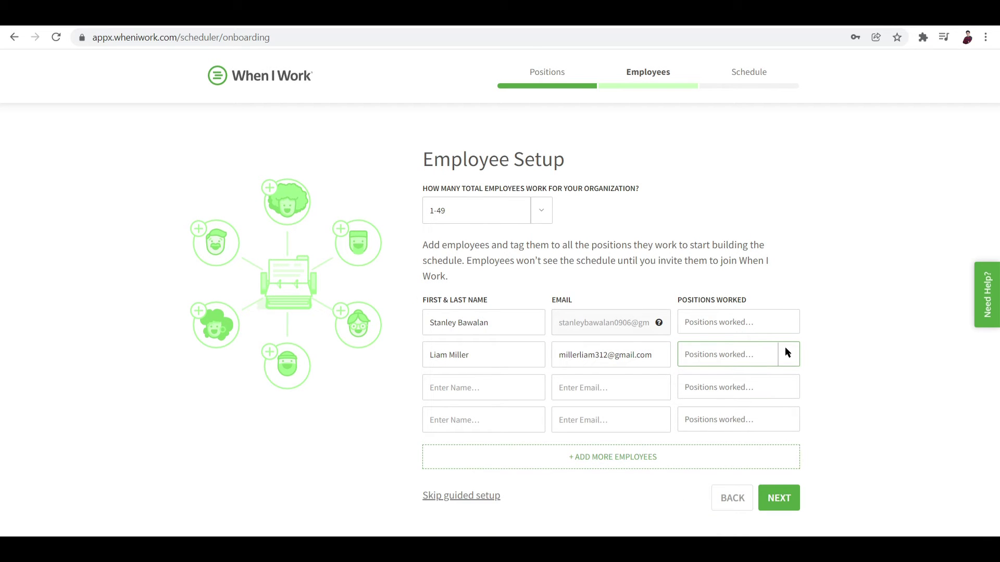
click(790, 353)
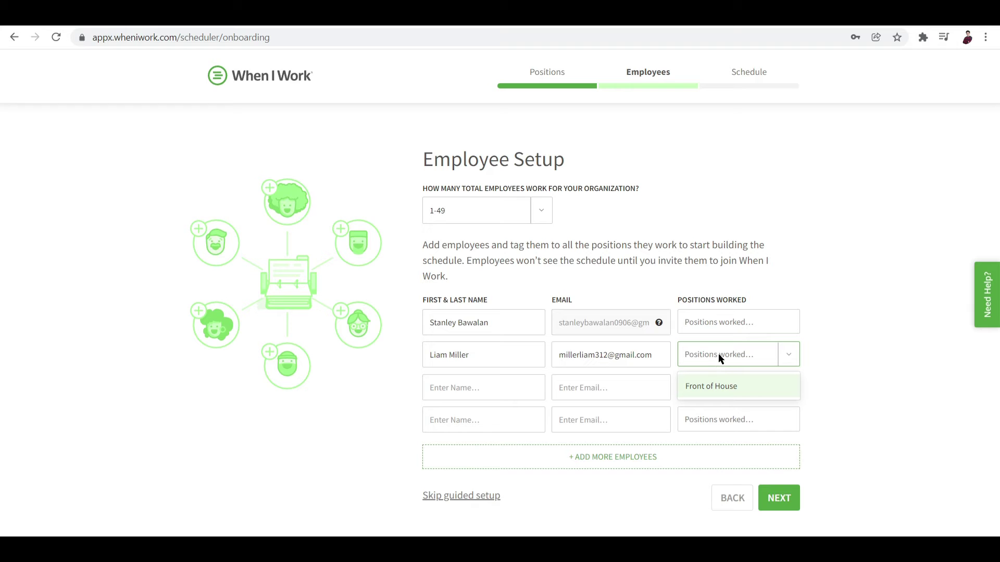
click(732, 385)
click(738, 311)
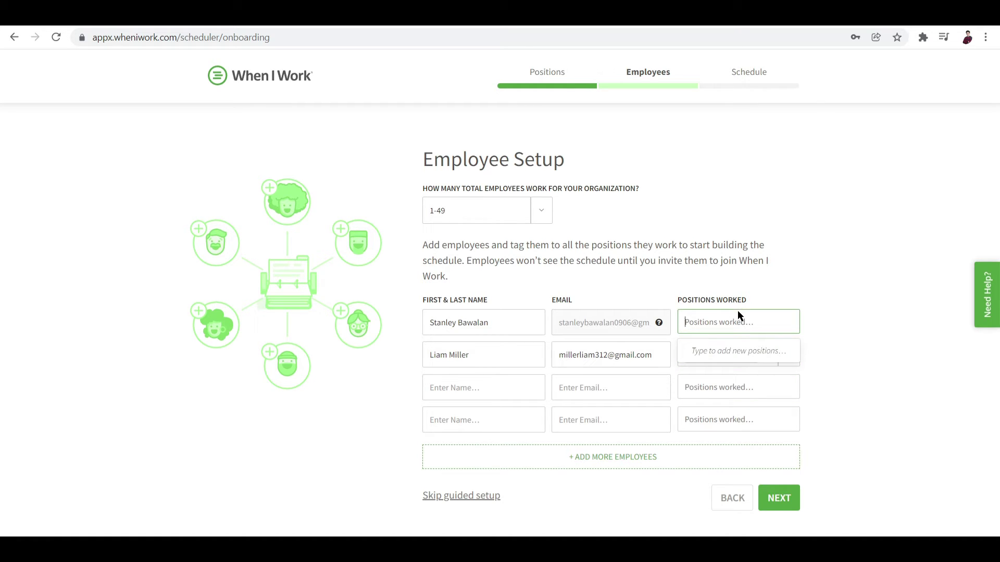
text(Mana)
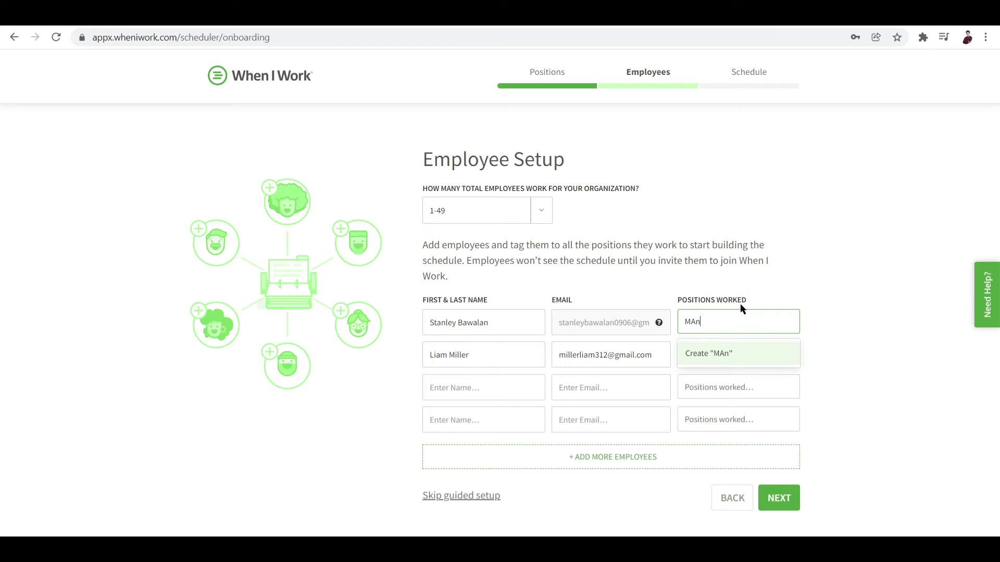
key(BackSpace)
key(BackSpace)
key(BackSpace)
text(anager)
click(765, 501)
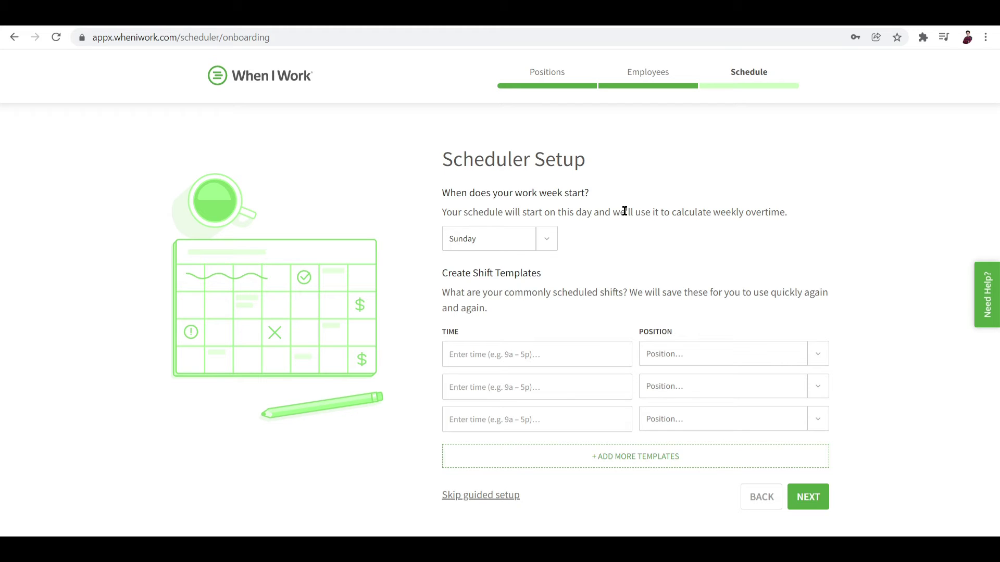
Change the work week start day from Sunday to Monday
click(551, 237)
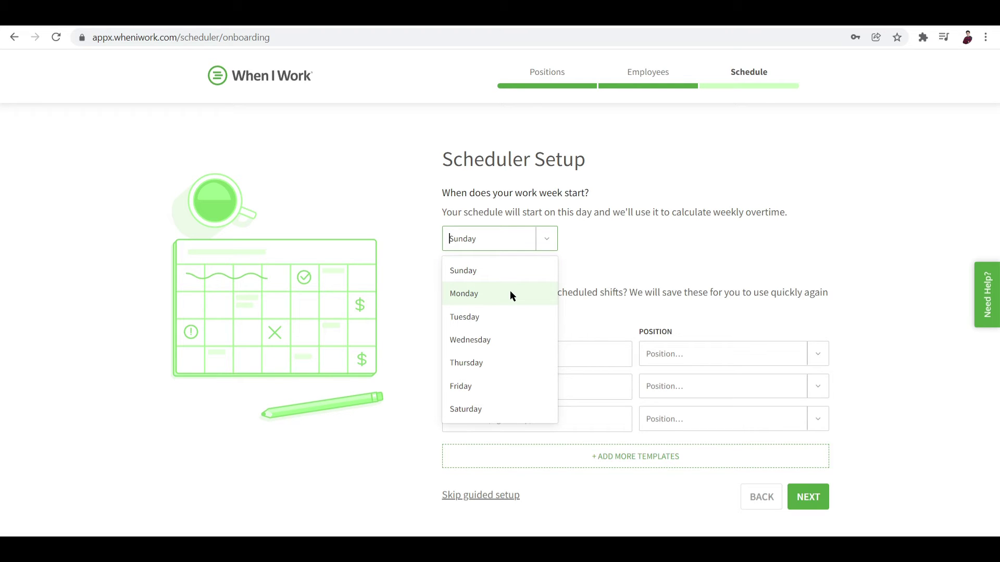
click(472, 293)
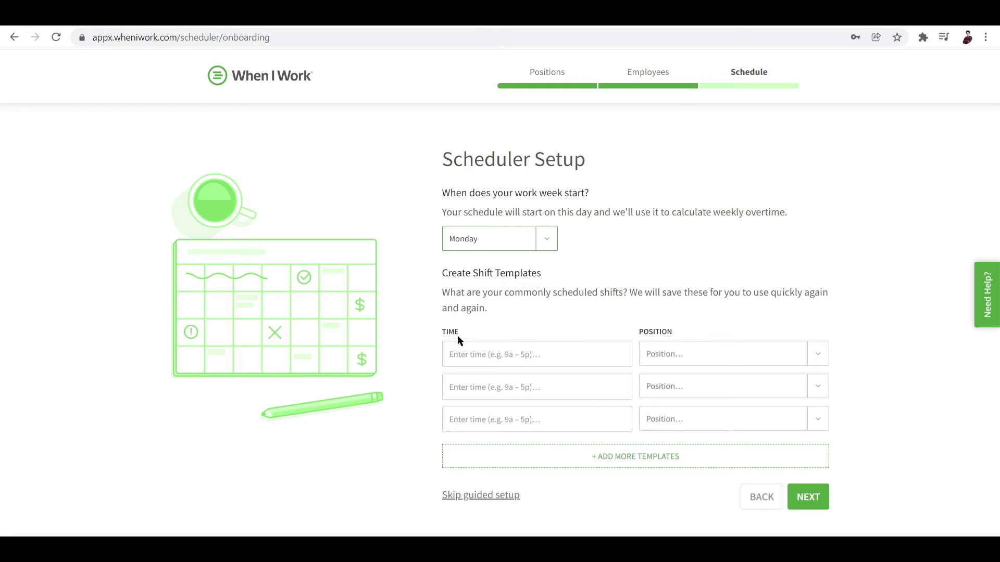
click(471, 356)
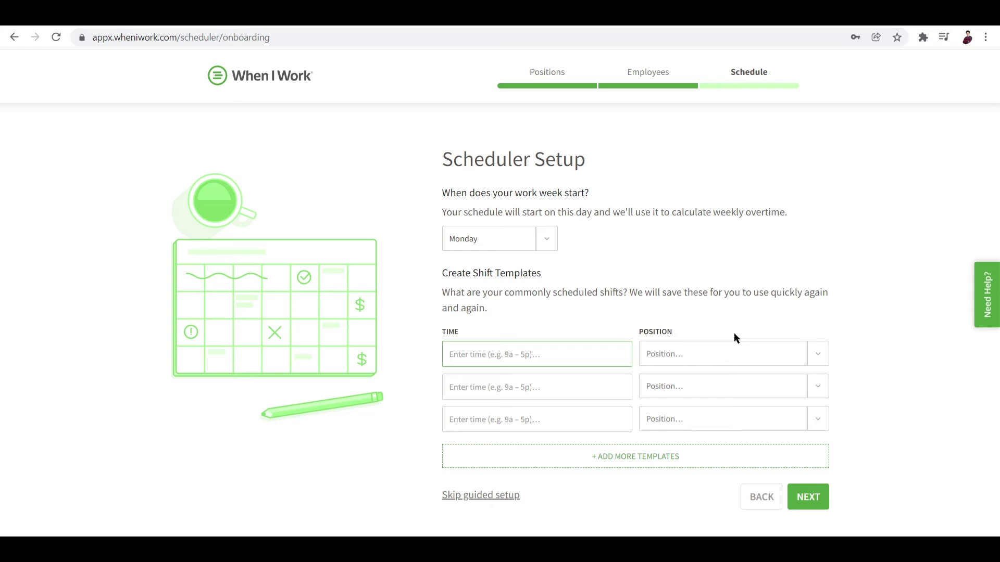
click(817, 353)
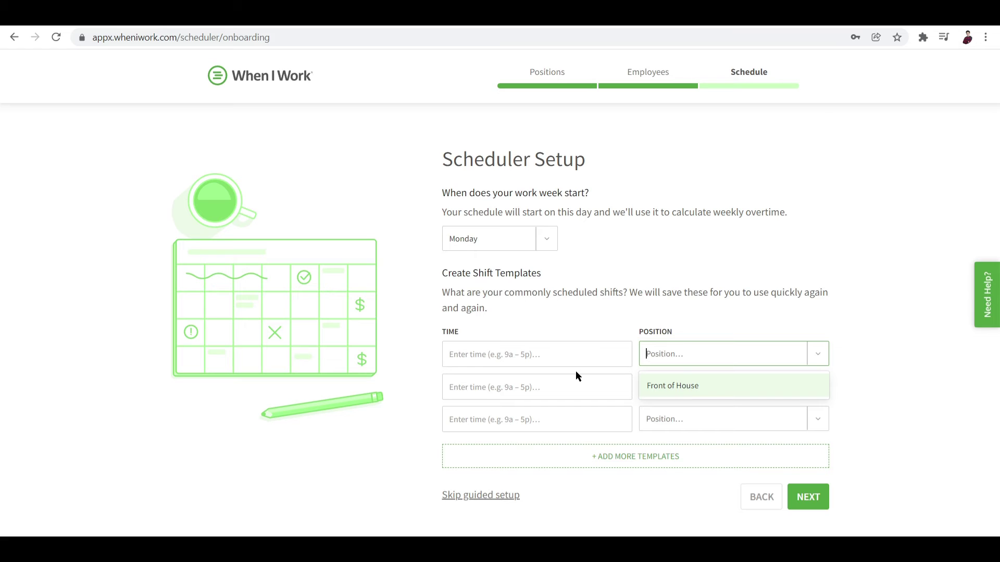
click(900, 281)
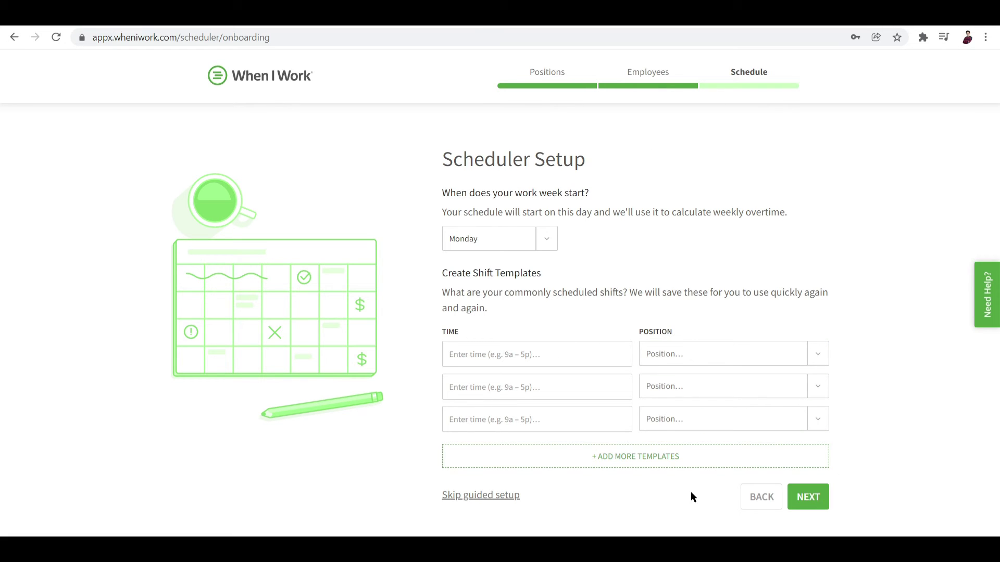
click(816, 503)
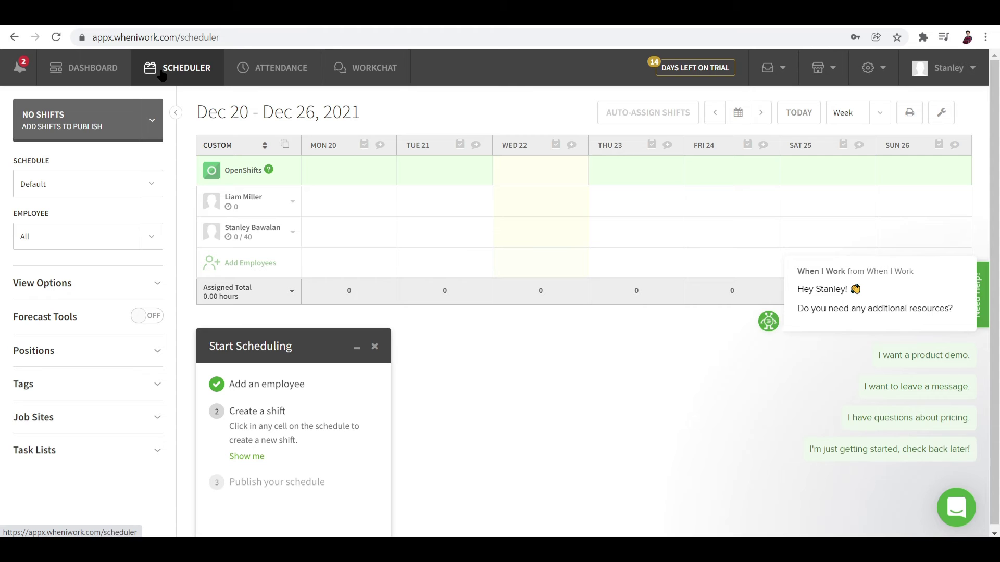
click(86, 67)
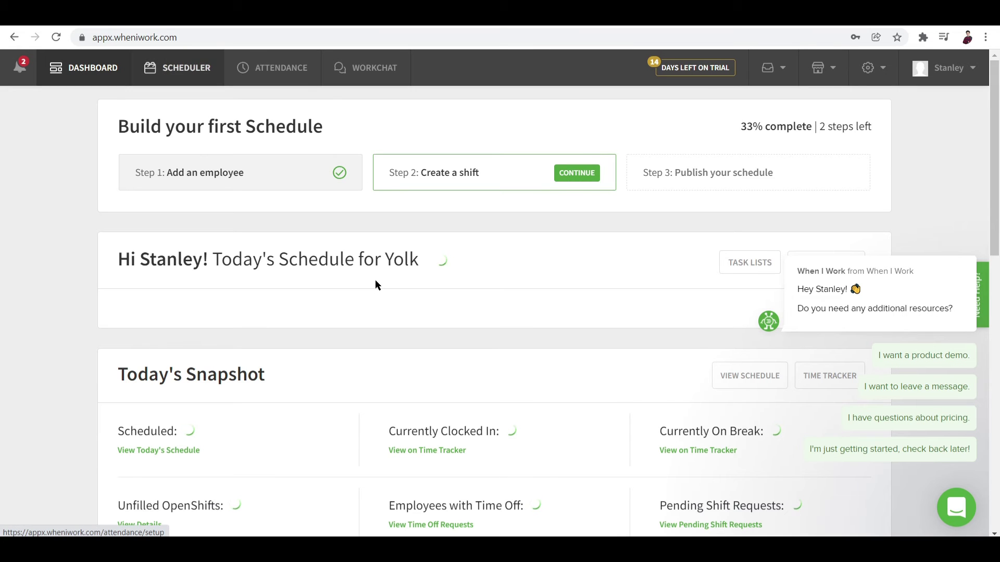
scroll(147, 239, down, 10)
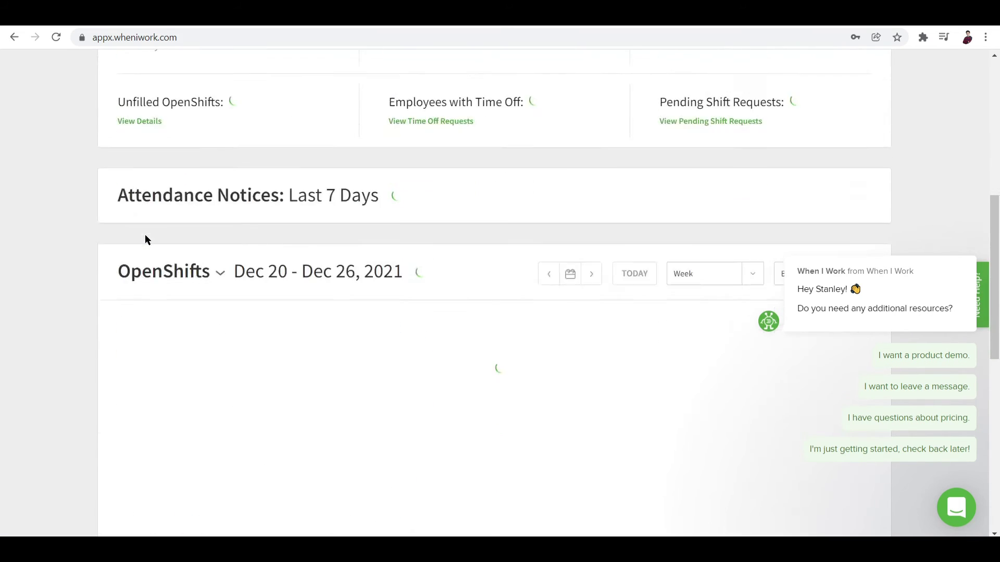
scroll(145, 239, down, 6)
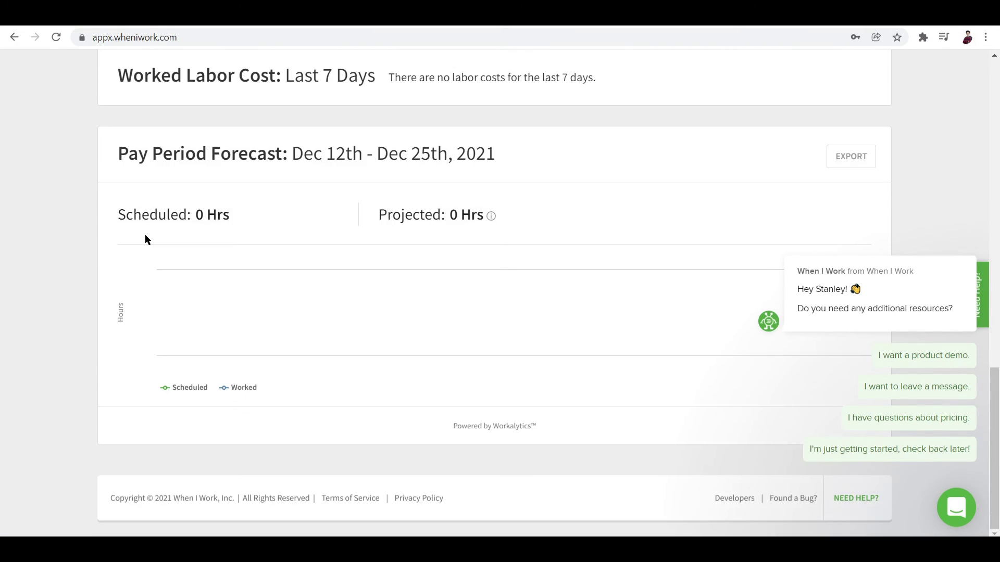
scroll(145, 240, up, 6)
scroll(146, 240, up, 5)
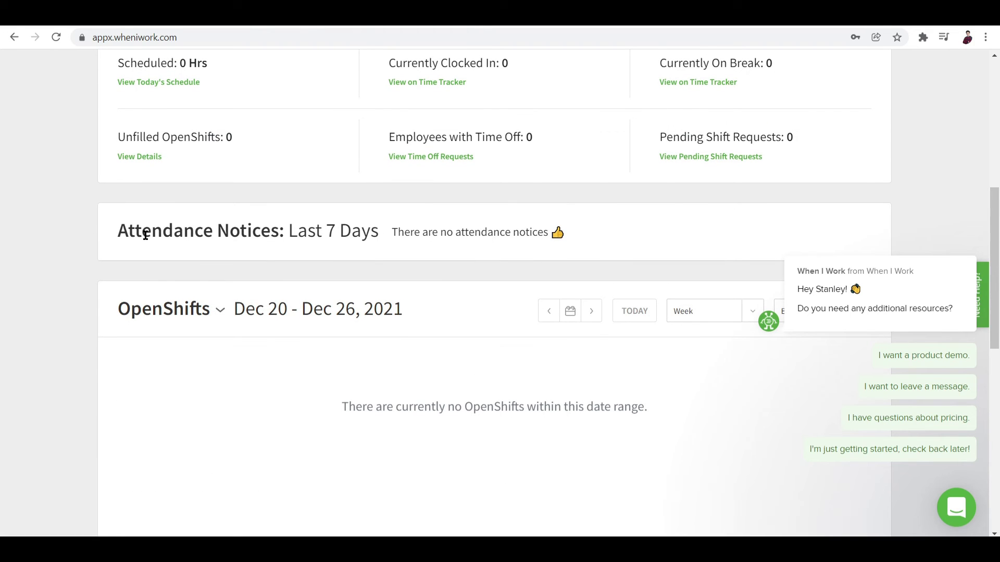
scroll(146, 235, down, 6)
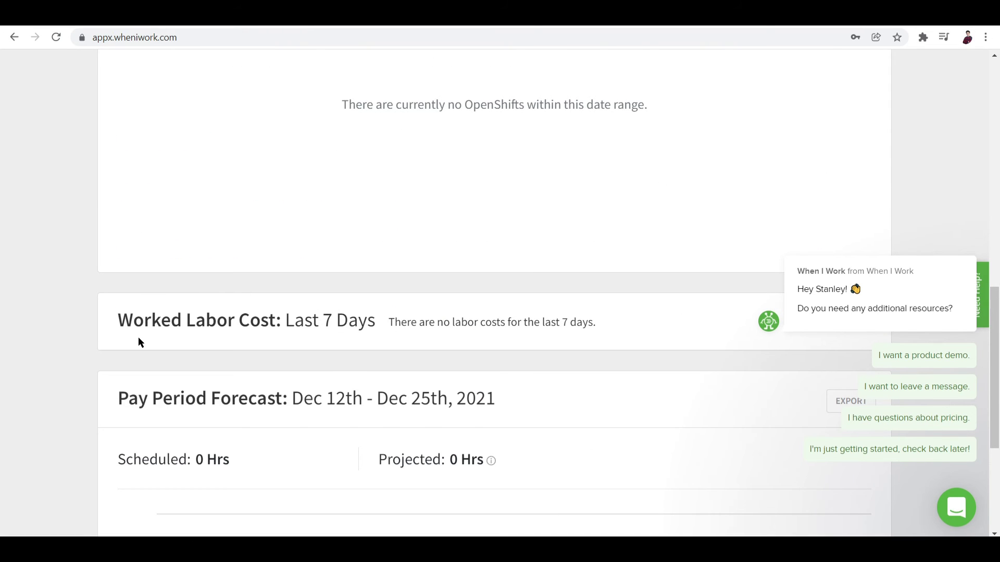
scroll(139, 338, up, 12)
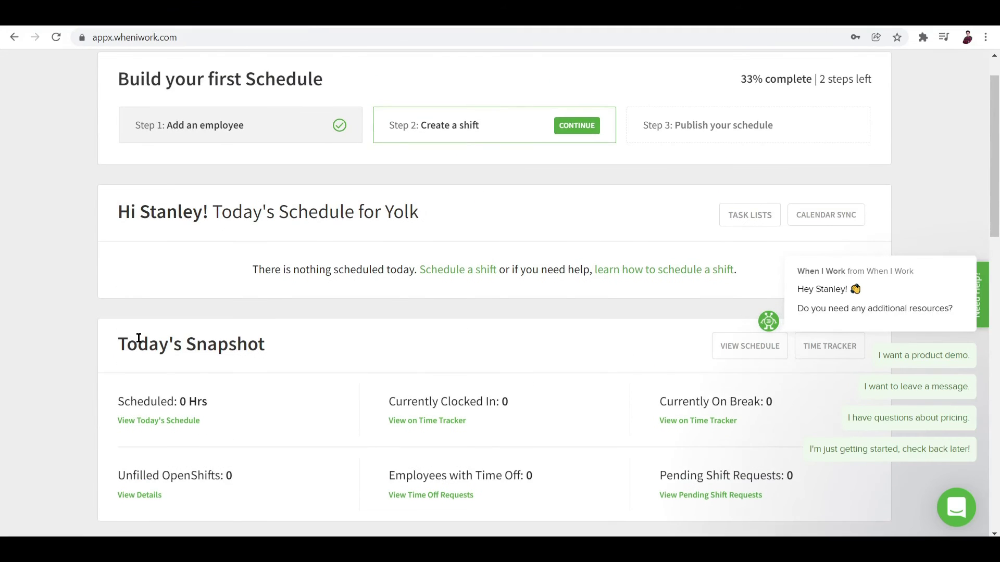
scroll(145, 329, up, 1)
scroll(228, 312, up, 1)
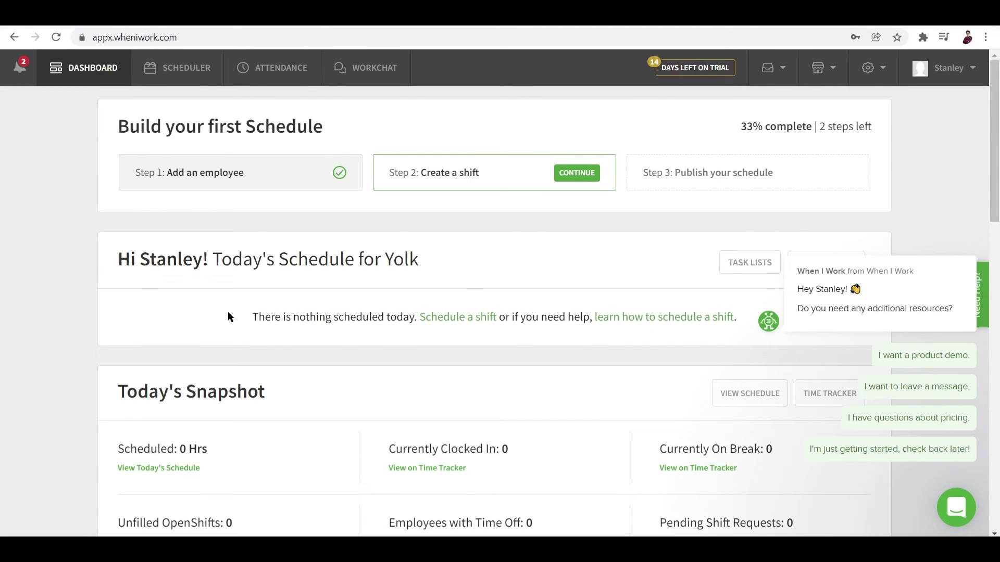
Open the Dec 20 – Dec 26, 2021 schedule and minimise the Start Scheduling checklist
click(193, 70)
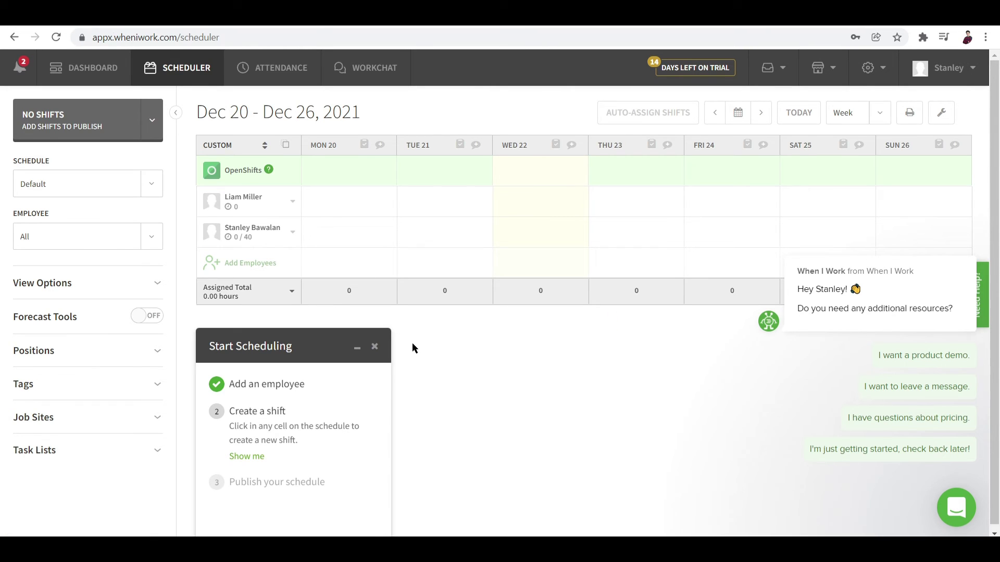
click(374, 347)
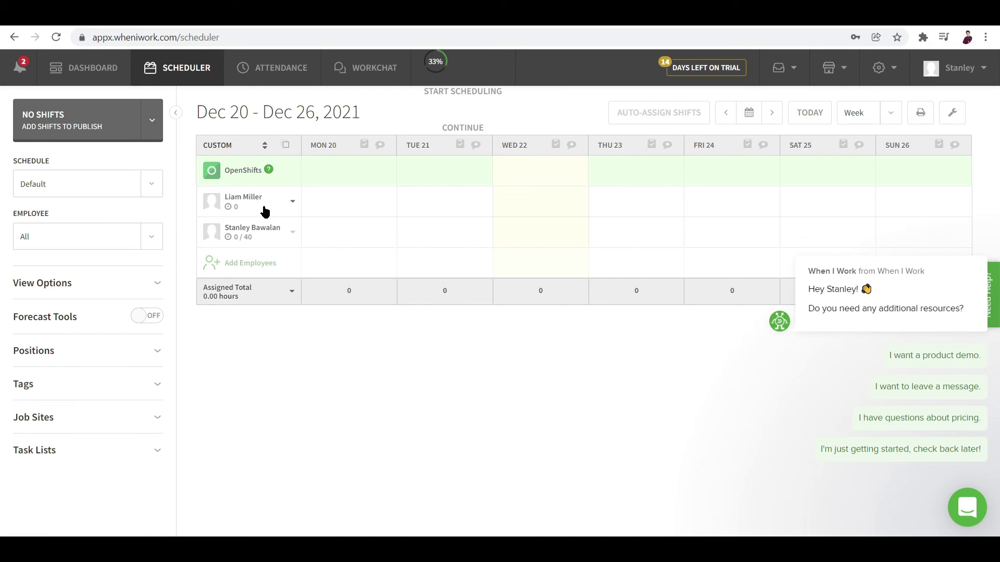
mouse_move(231, 208)
mouse_move(347, 183)
click(341, 167)
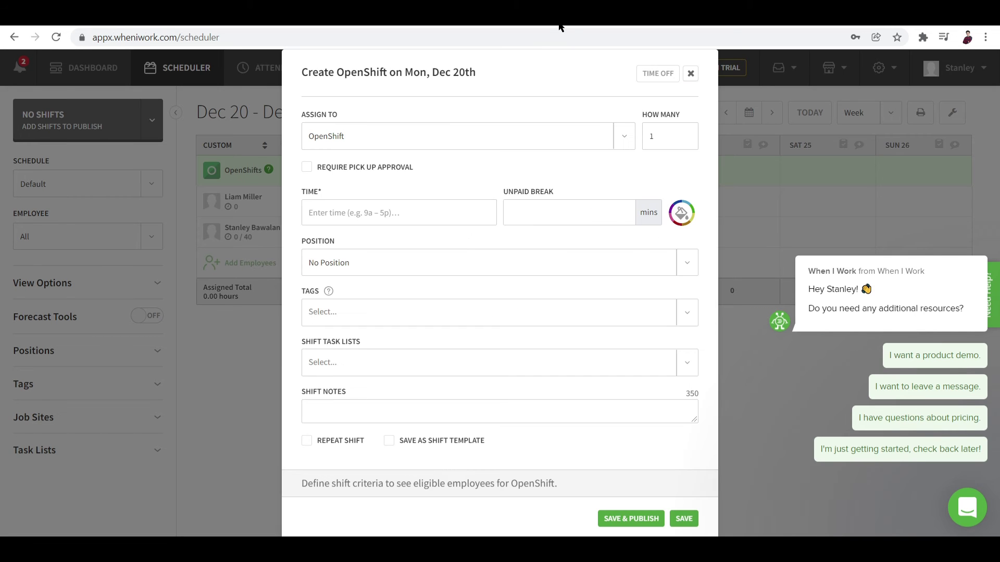
click(689, 74)
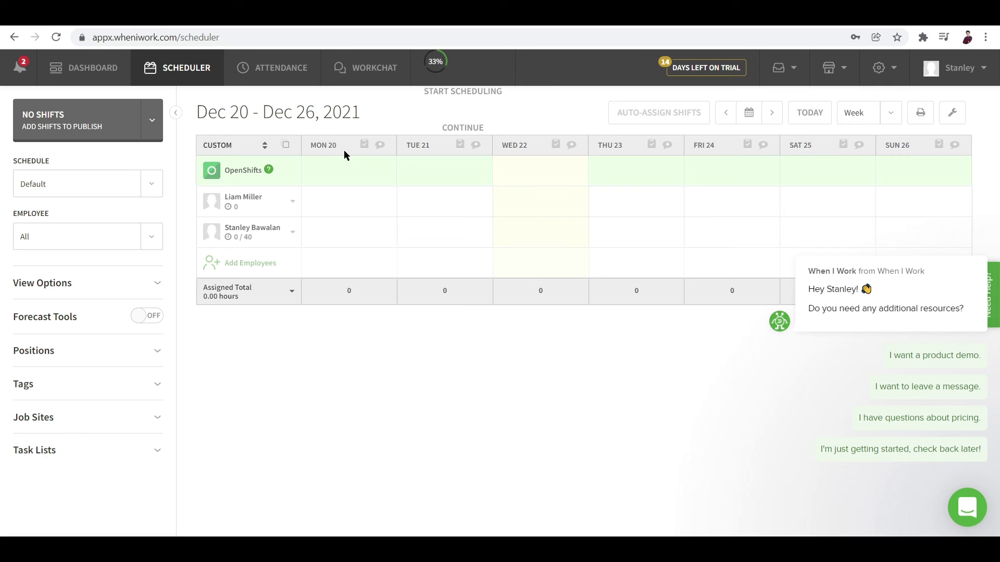
click(387, 172)
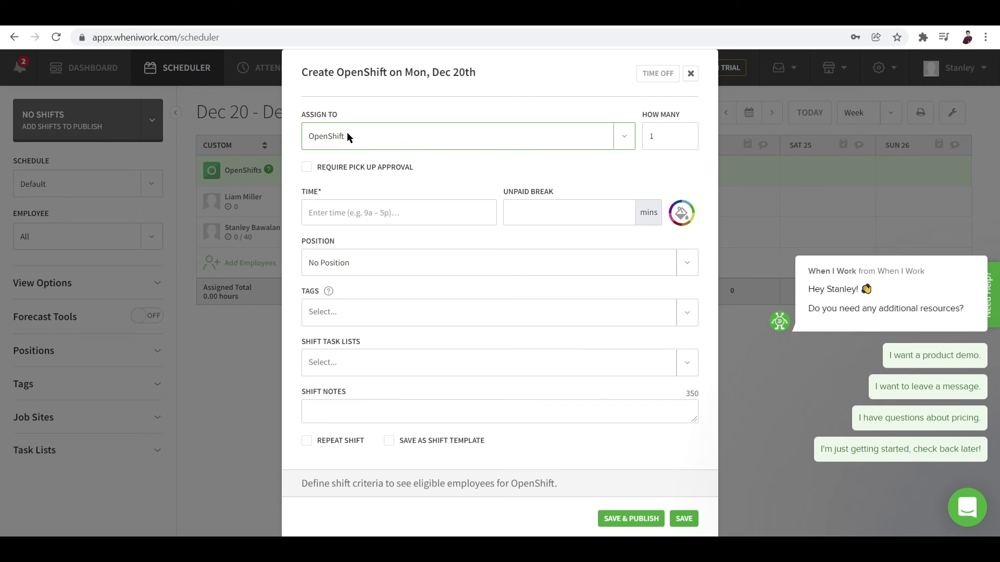
click(393, 132)
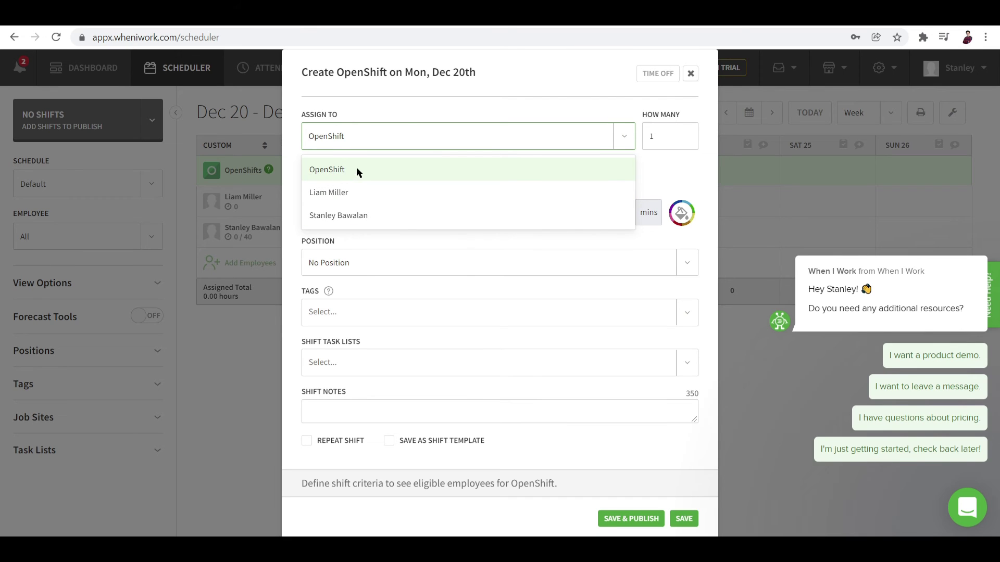
click(417, 168)
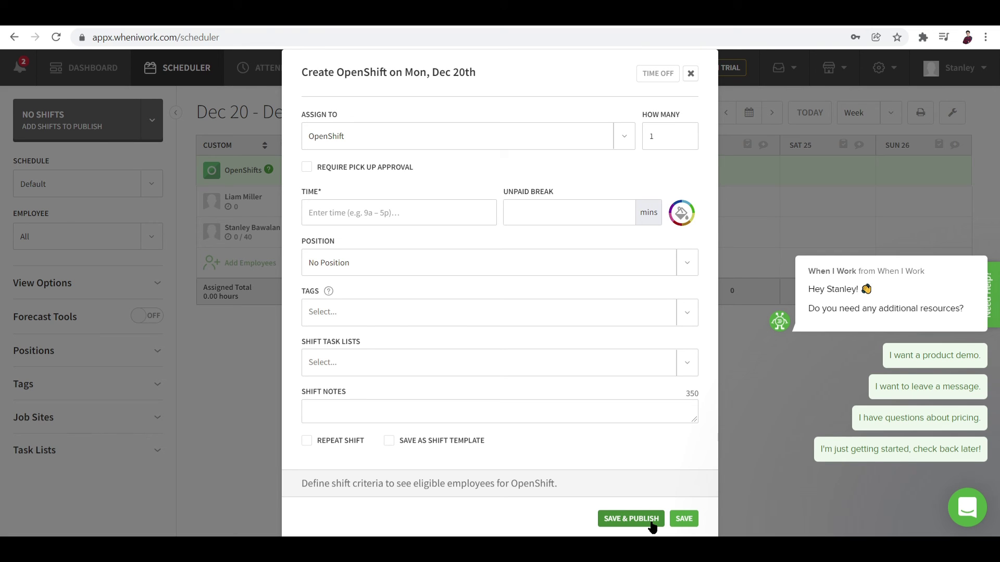
click(679, 519)
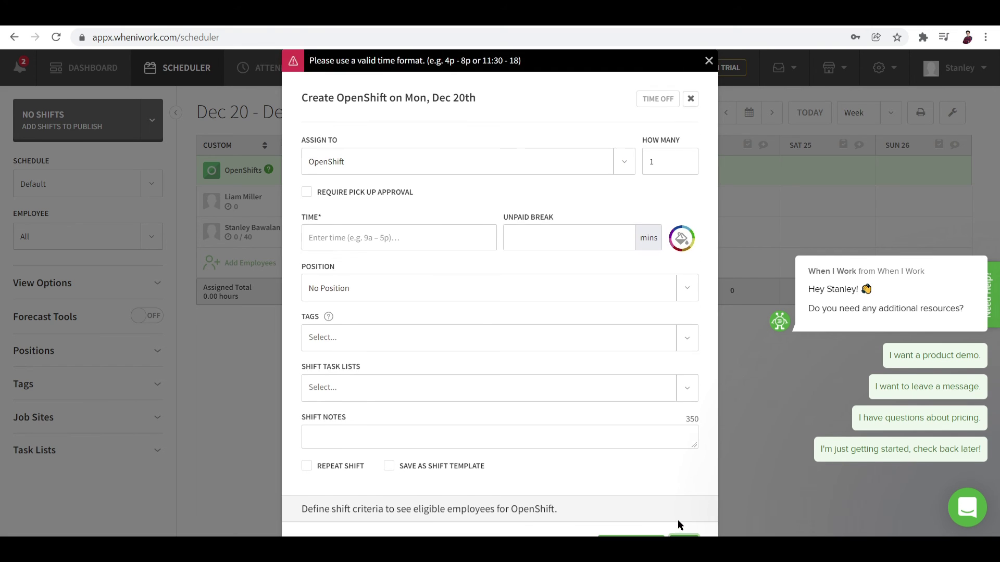
Discard the open shift, review Monday Dec 20's annotation form unsaved, and go to Attendance
click(690, 99)
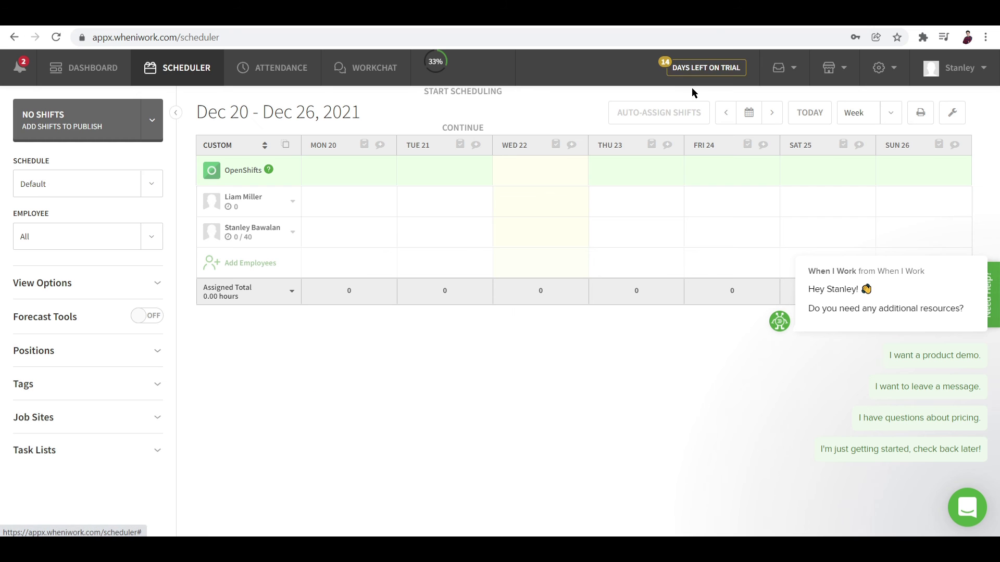
click(381, 148)
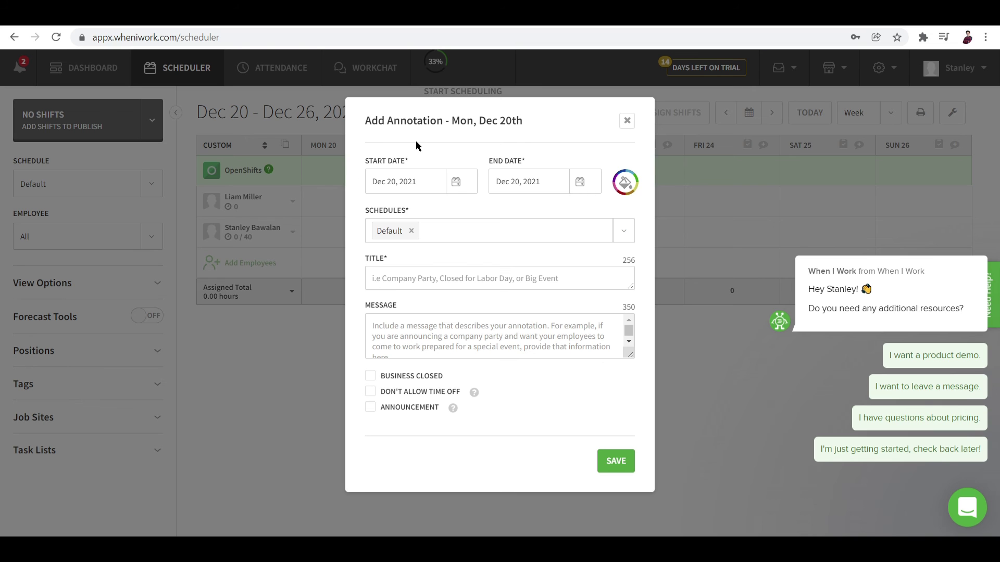
scroll(402, 348, down, 1)
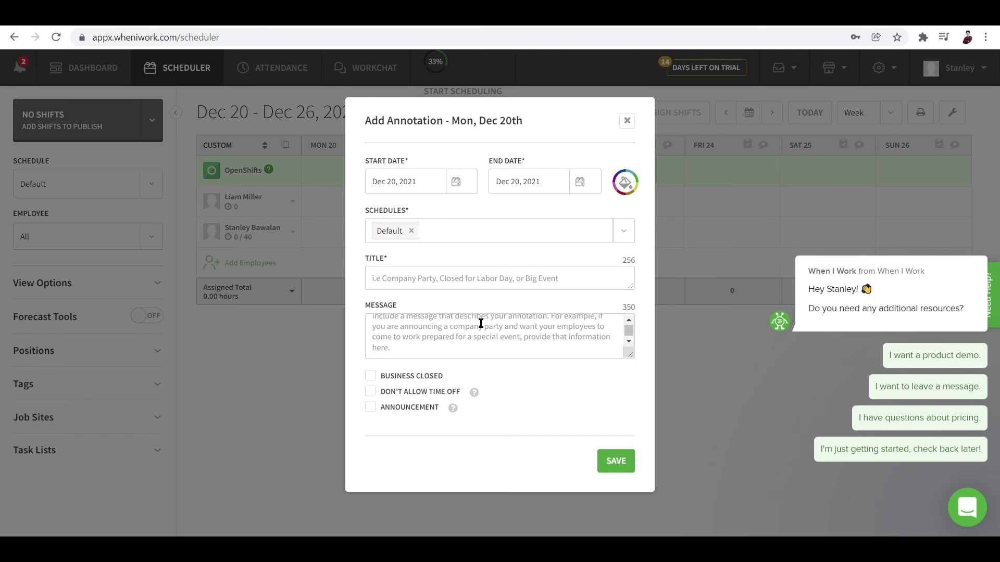
scroll(481, 323, up, 1)
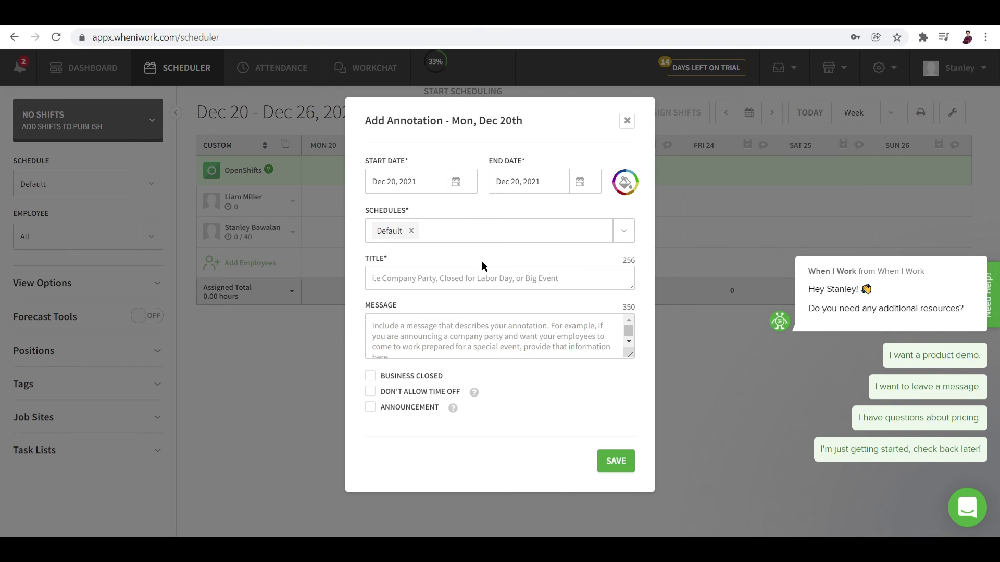
scroll(409, 328, down, 1)
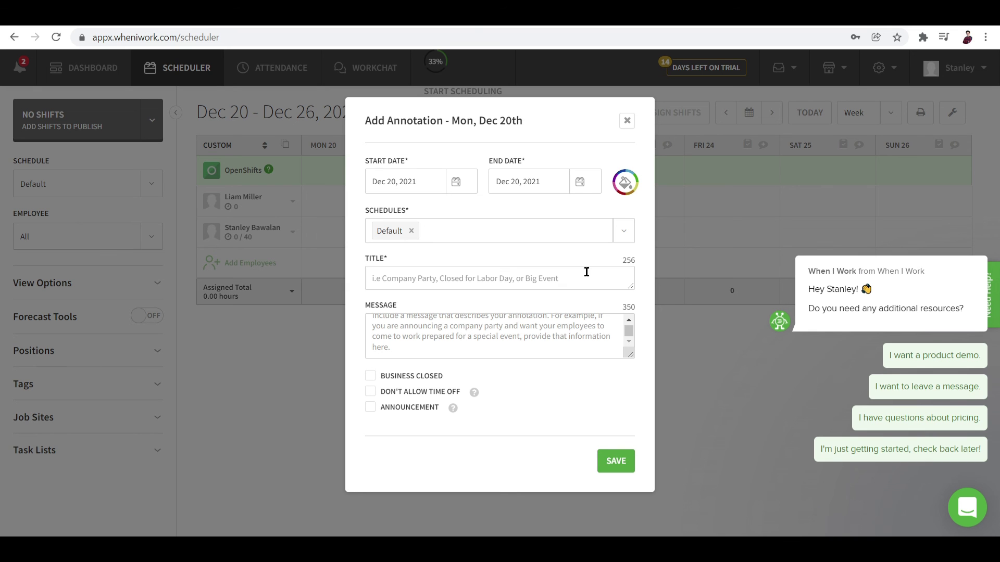
click(627, 119)
click(243, 64)
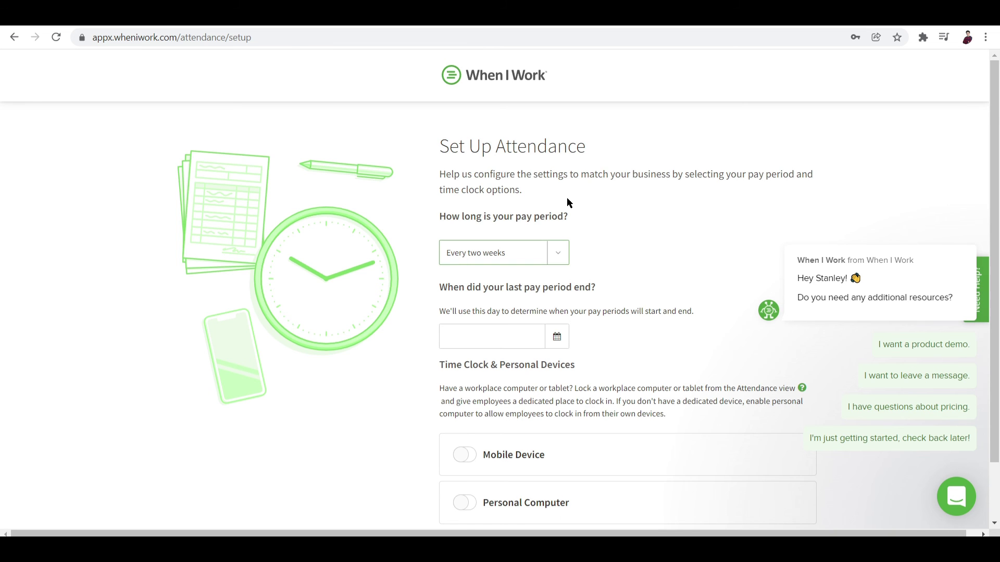
Scroll through Set Up Attendance without changes and go back to the Dec 20 – 26 schedule
scroll(570, 199, down, 1)
scroll(570, 199, up, 1)
scroll(492, 250, down, 1)
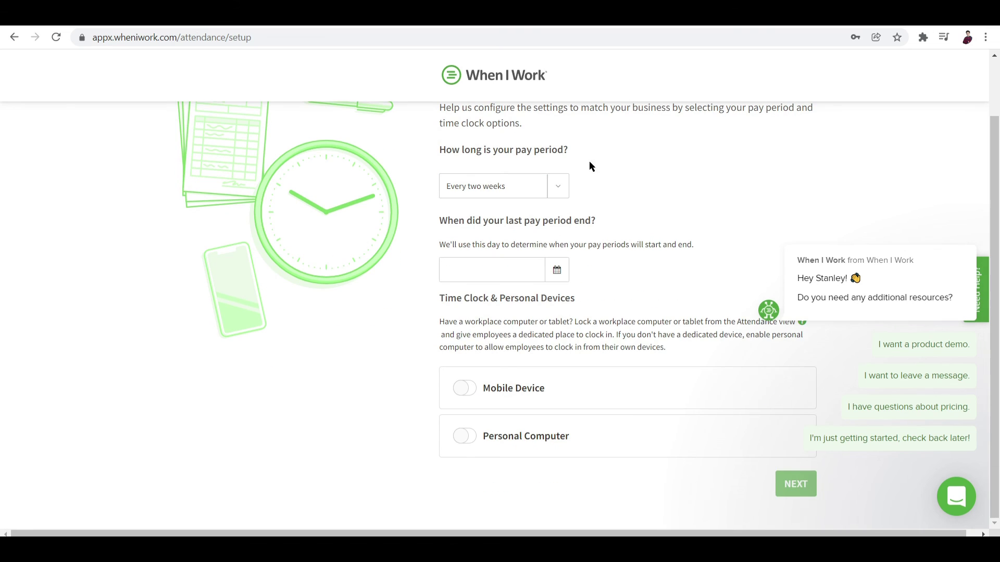
scroll(896, 232, right, 1)
scroll(646, 192, up, 1)
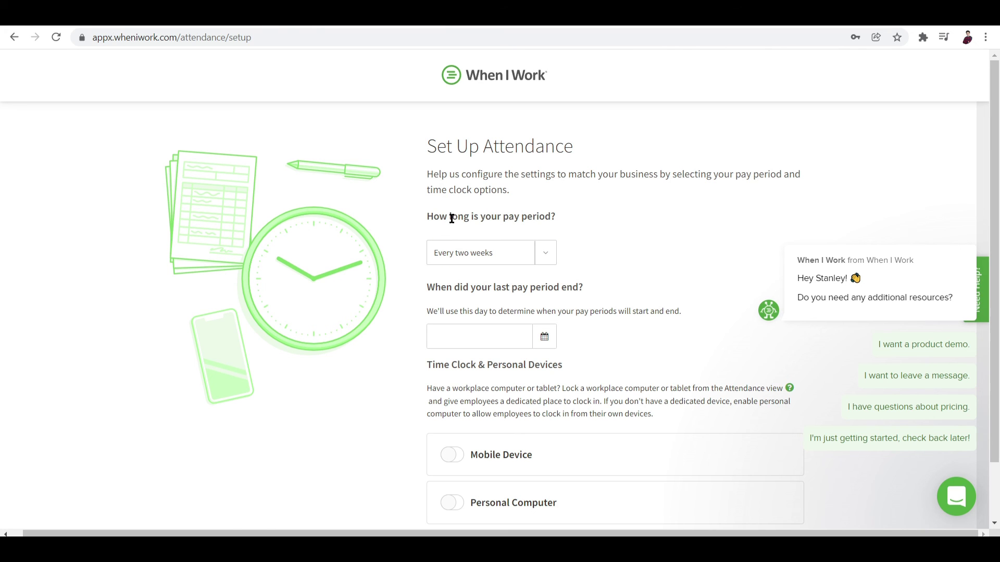
scroll(562, 271, down, 1)
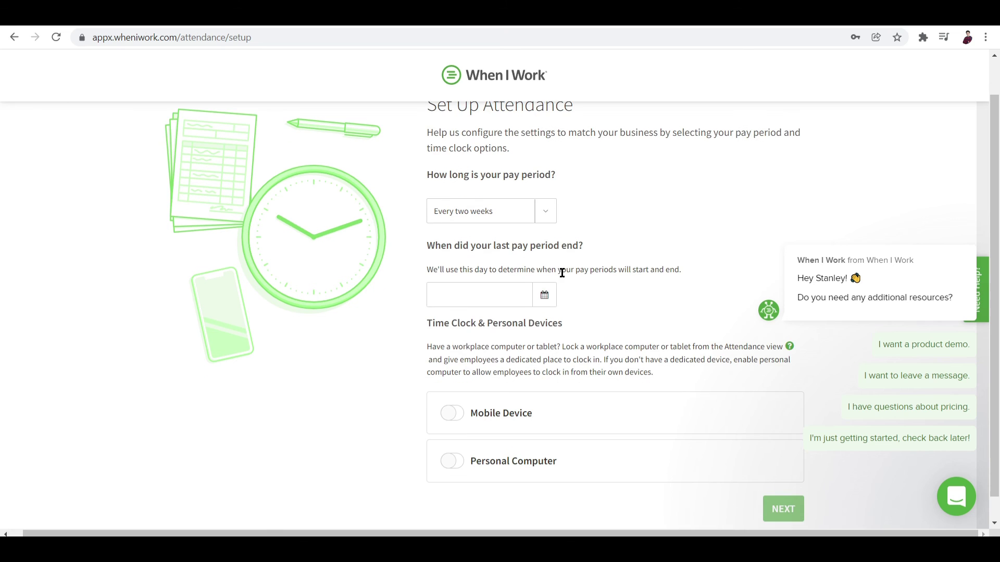
scroll(352, 214, up, 1)
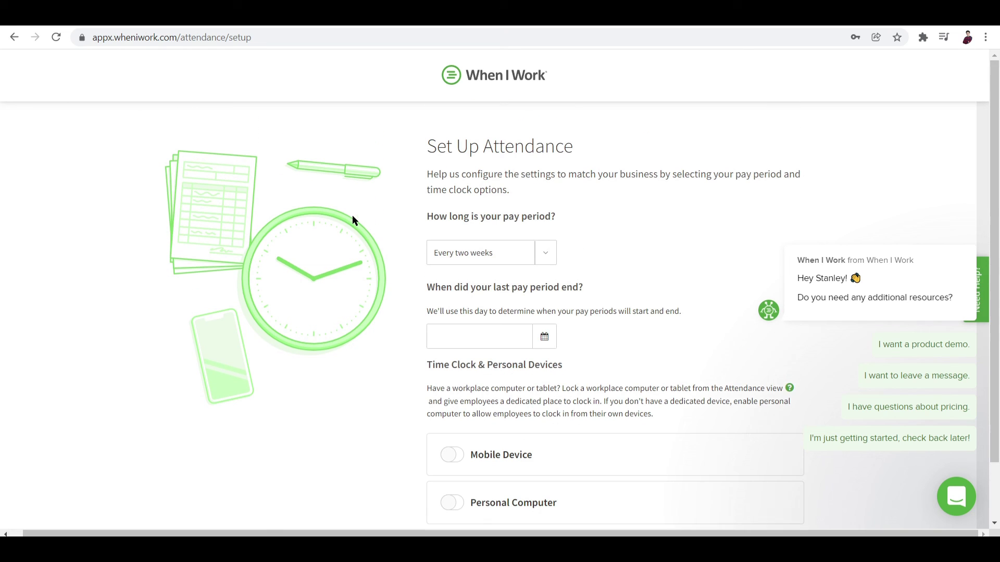
click(20, 37)
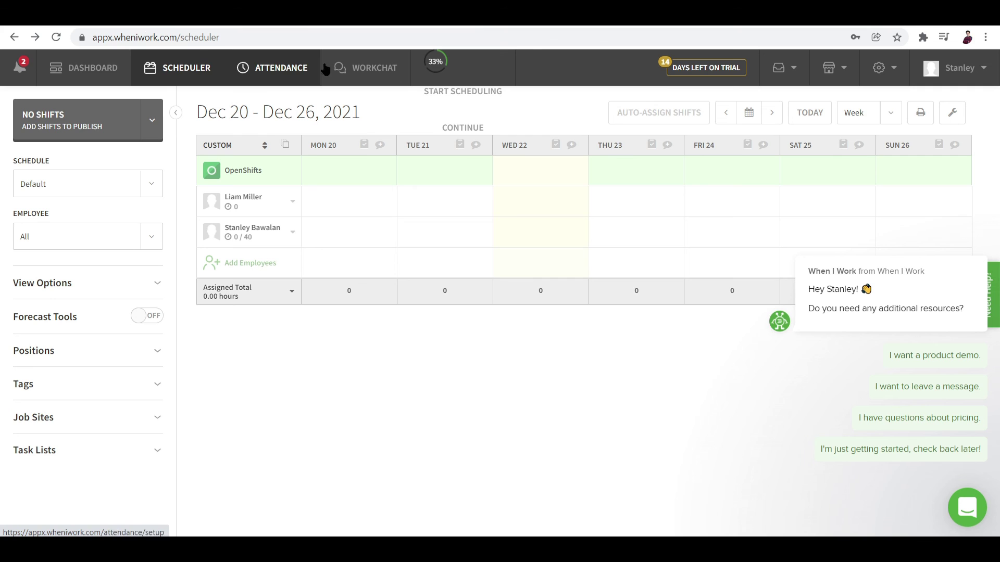
Open WorkChat and scroll through its team messaging setup page
click(366, 78)
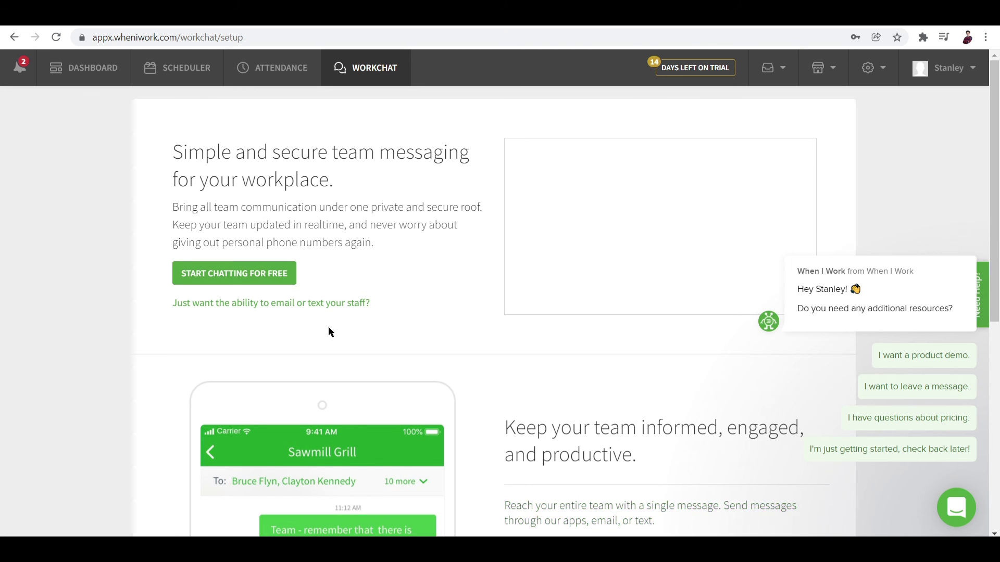
scroll(328, 326, down, 7)
scroll(328, 327, up, 7)
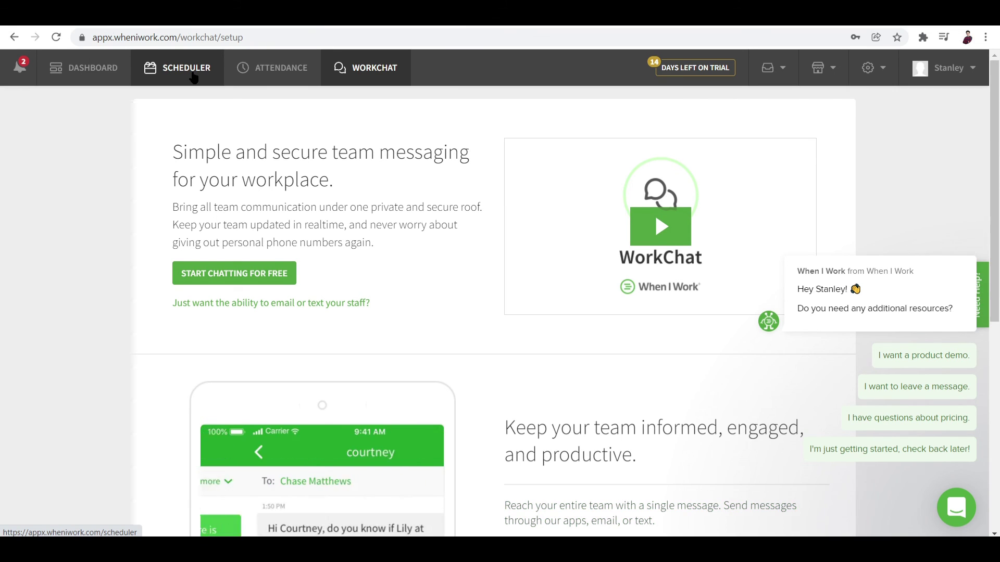
Go back to the Scheduler's Dec 20 – Dec 26, 2021 week, still showing zero assigned hours
click(194, 77)
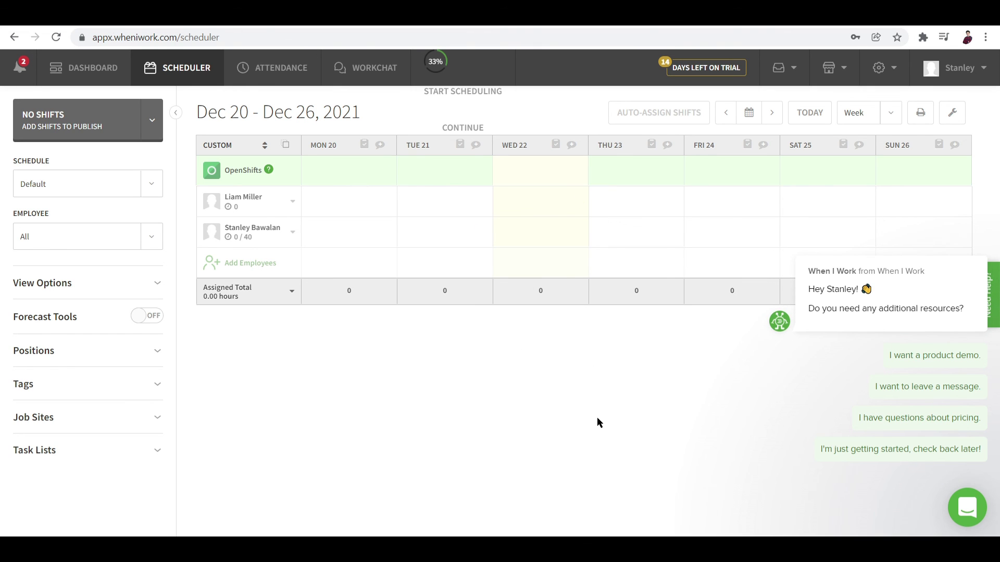
mouse_move(778, 403)
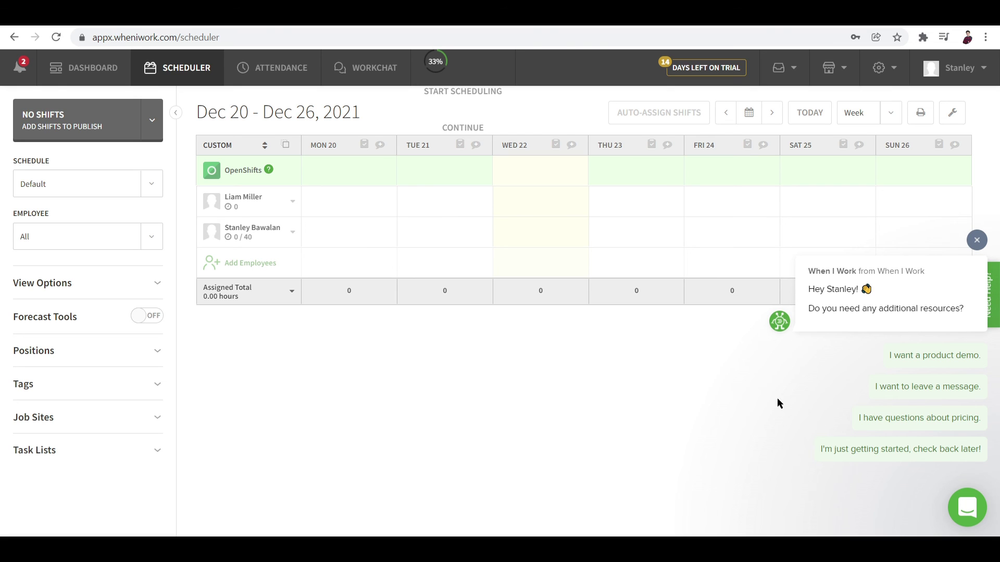